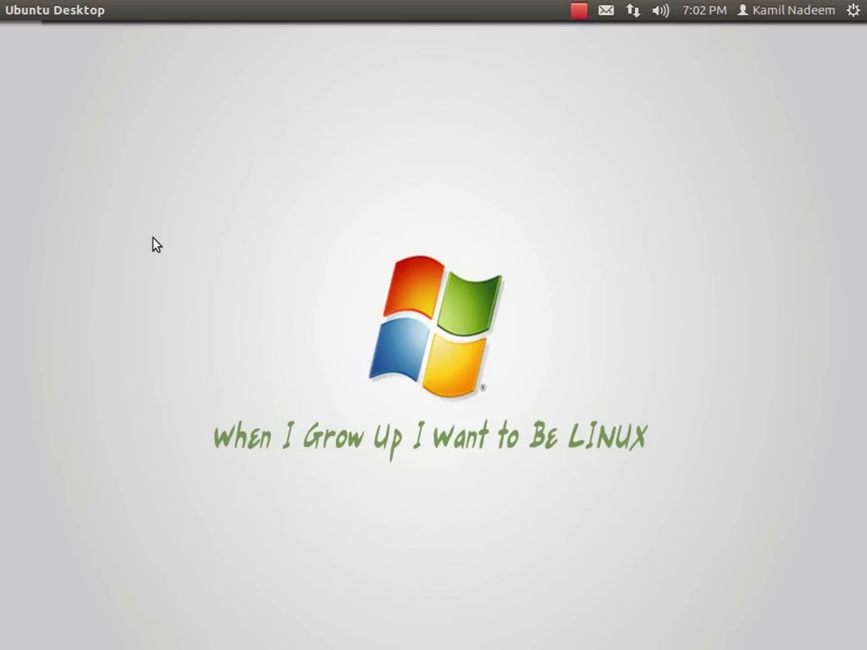
# Launch Firefox and bring up the HUD menu search.
pyautogui.moveTo(20, 45)
pyautogui.click(15, 147)
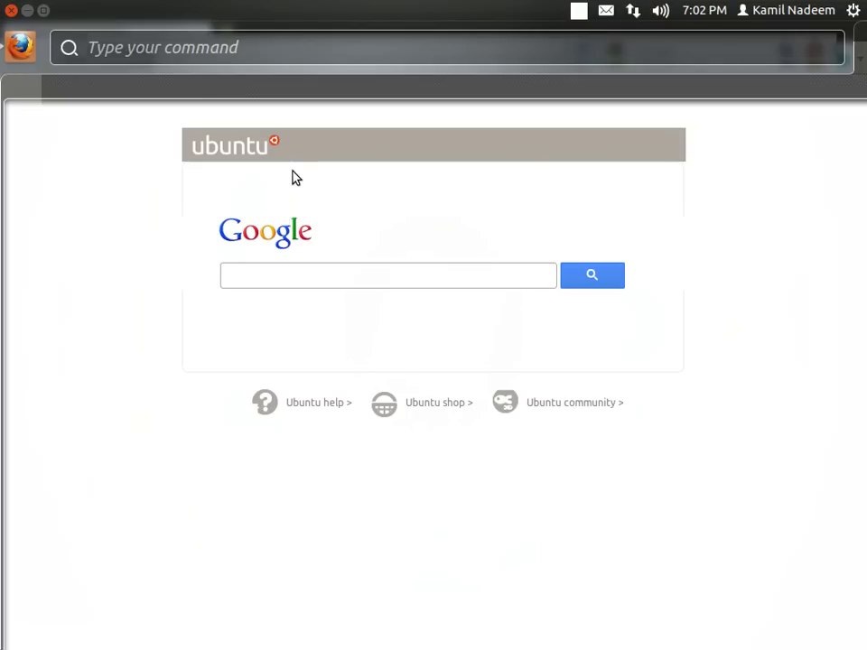
pyautogui.press('alt')
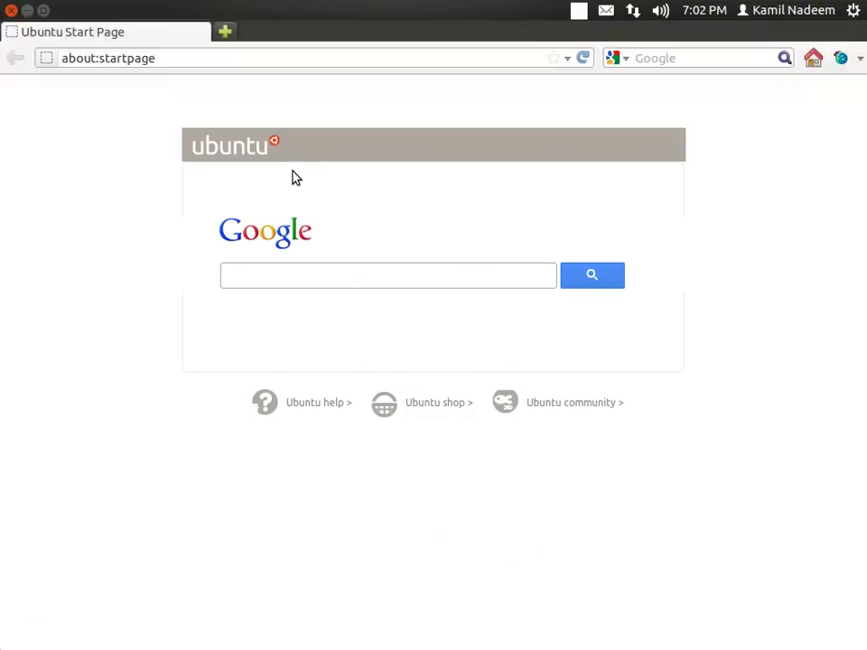
pyautogui.press('alt')
pyautogui.write('hu')
pyautogui.press('Escape')
pyautogui.press('alt')
pyautogui.write('hu')
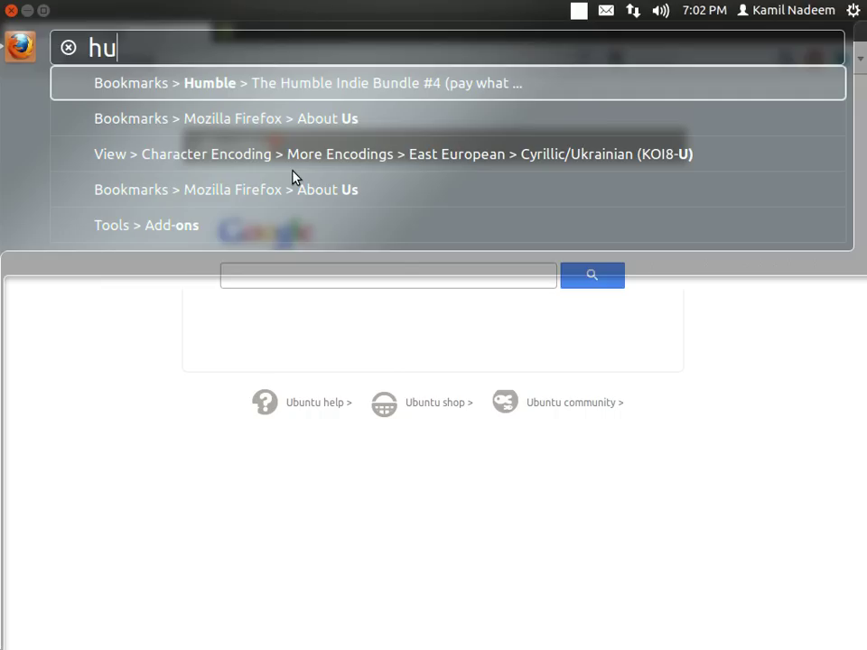
pyautogui.press('BackSpace')
pyautogui.press('BackSpace')
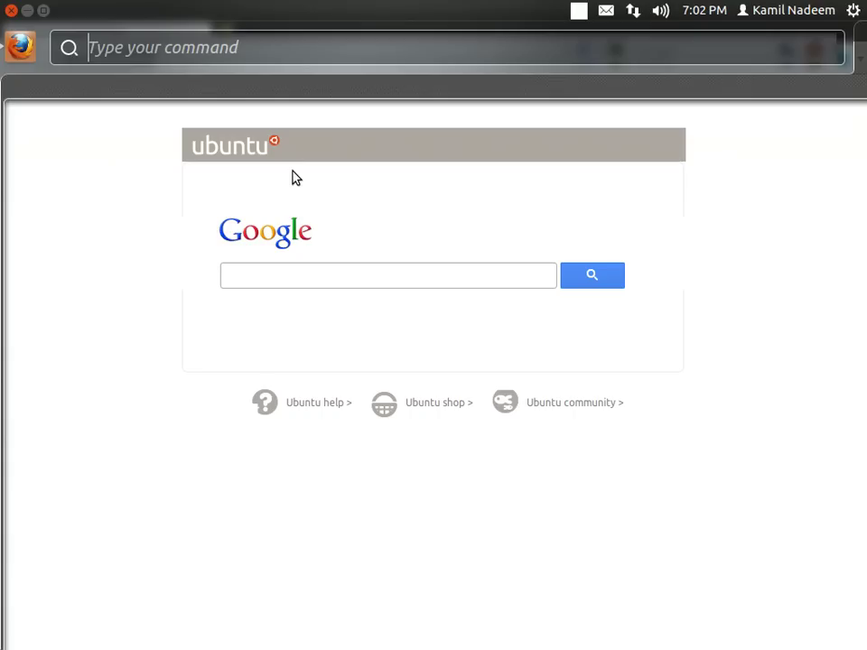
# Search 'mark' in the HUD and open the 'Introducing the HUD' blog history entry.
pyautogui.write('mark')
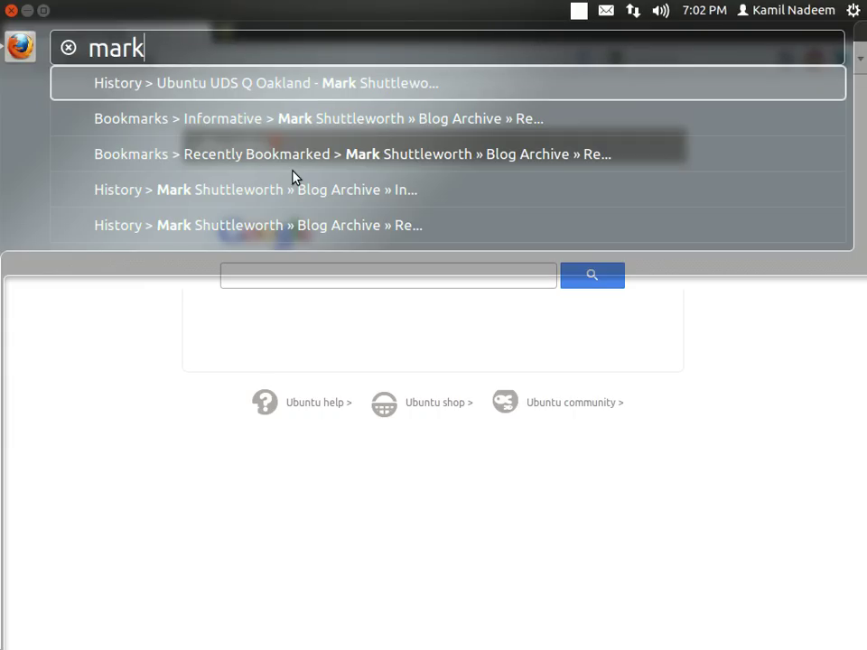
pyautogui.press('Down')
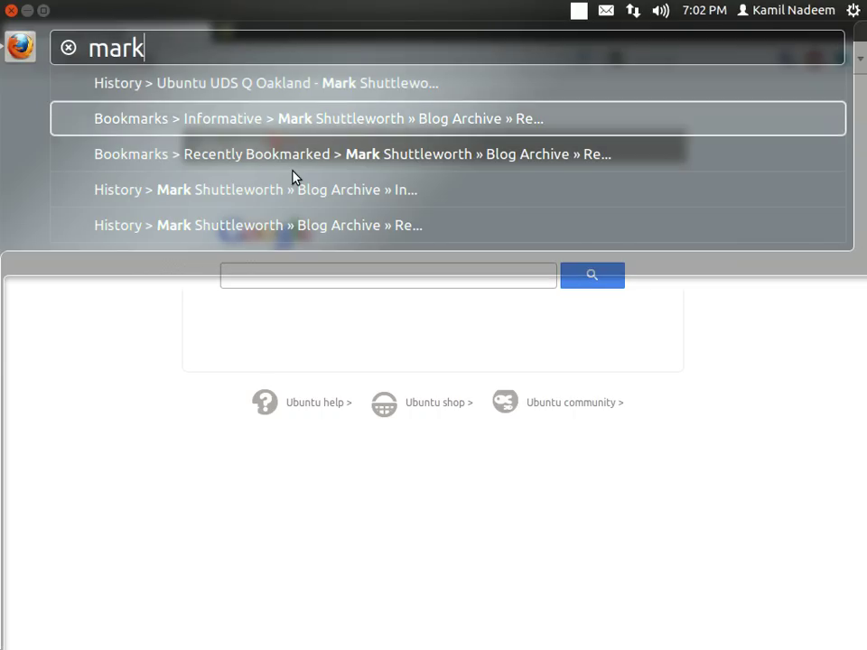
pyautogui.press('Down')
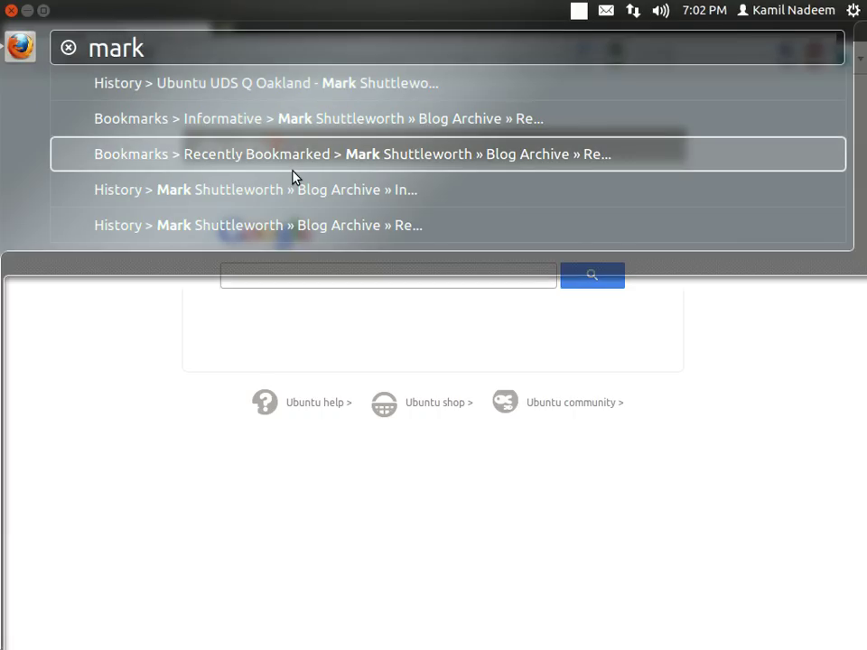
pyautogui.press('Down')
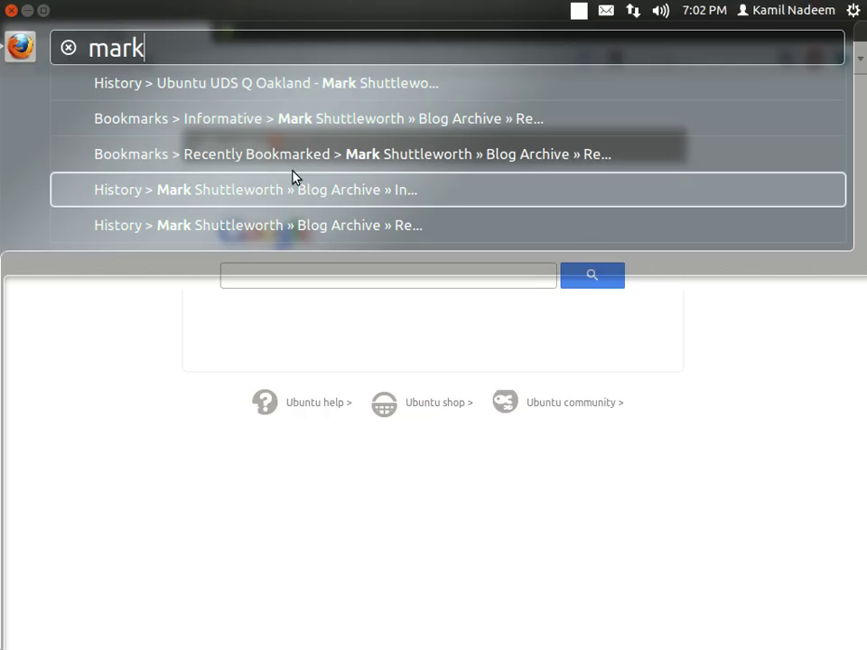
pyautogui.press('Down')
pyautogui.press('Up')
pyautogui.press('Return')
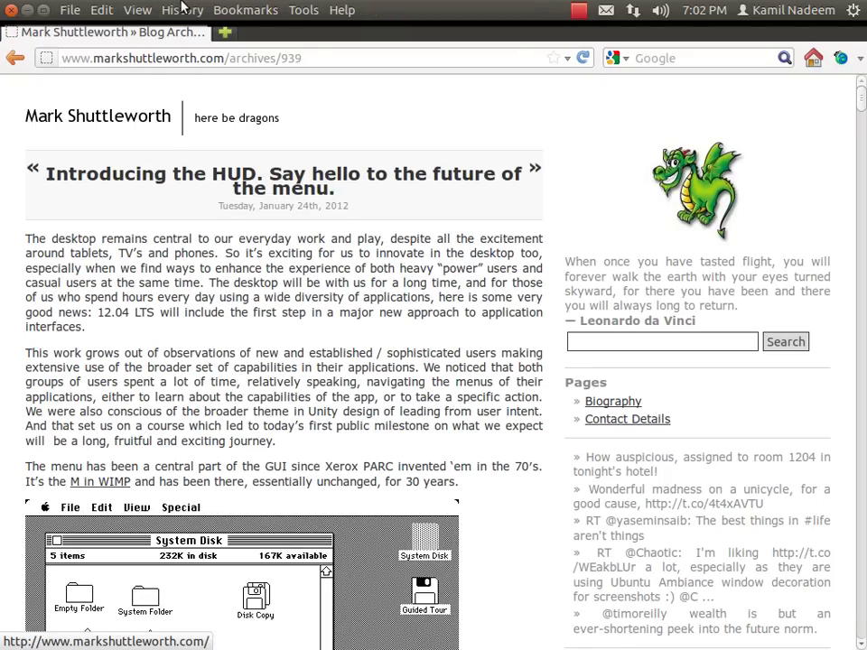
# Glance at the History menu, scroll through the article, then close Firefox.
pyautogui.click(182, 10)
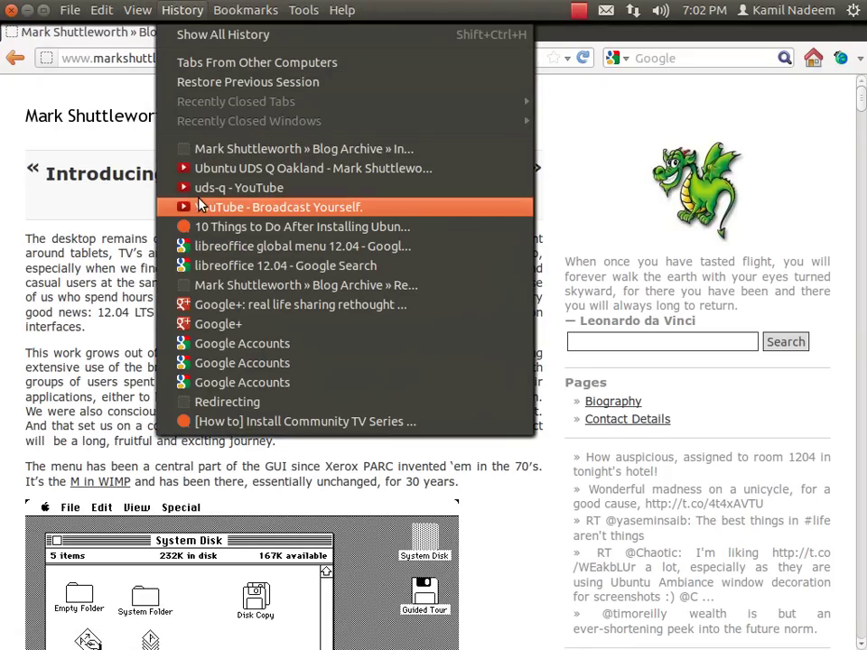
pyautogui.press('Escape')
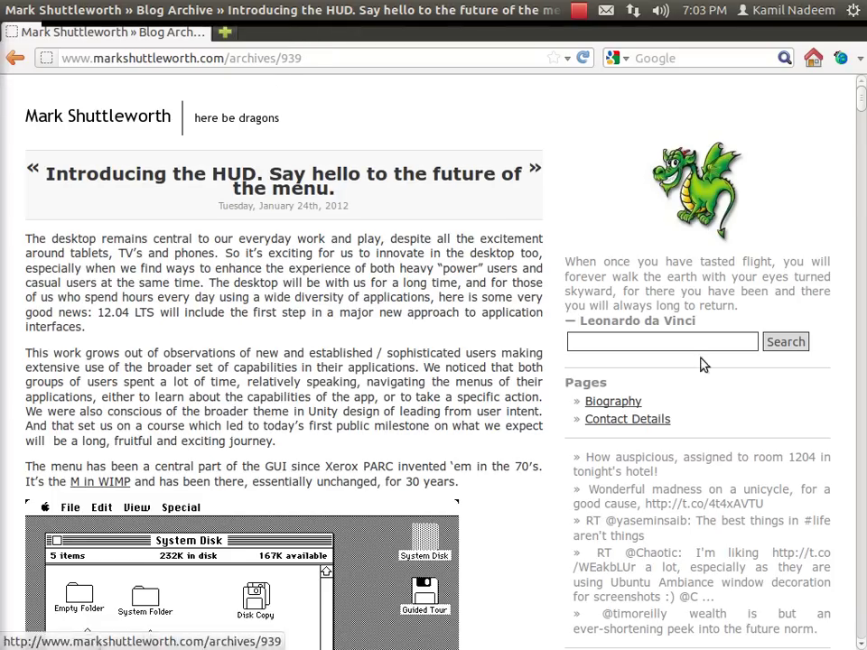
pyautogui.scroll(-5, 267, 118)
pyautogui.scroll(-5, 267, 118)
pyautogui.scroll(10, 222, 192)
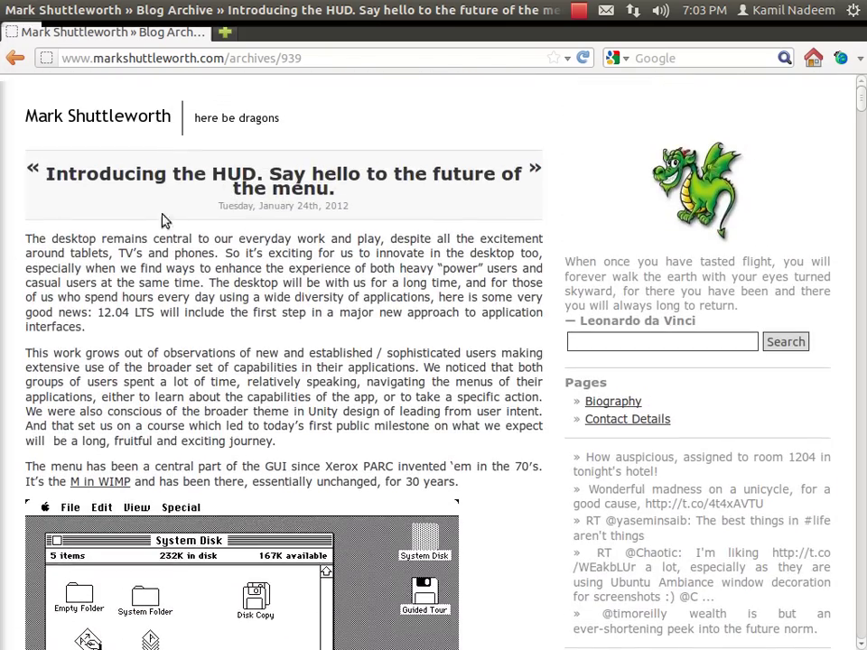
pyautogui.hotkey('alt', 'F4')
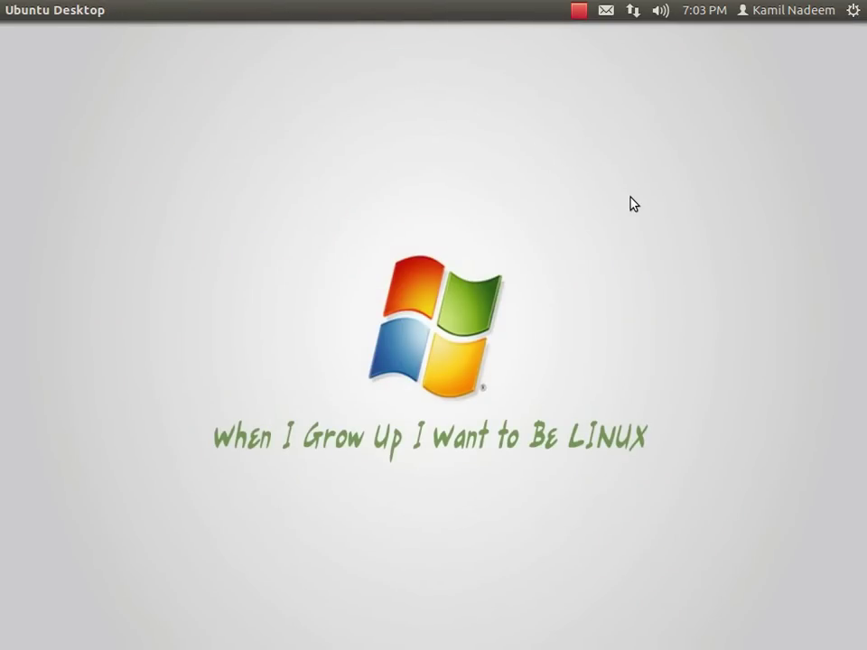
# Launch LibreOffice Writer from the Dash by searching 'wri'.
pyautogui.press('super')
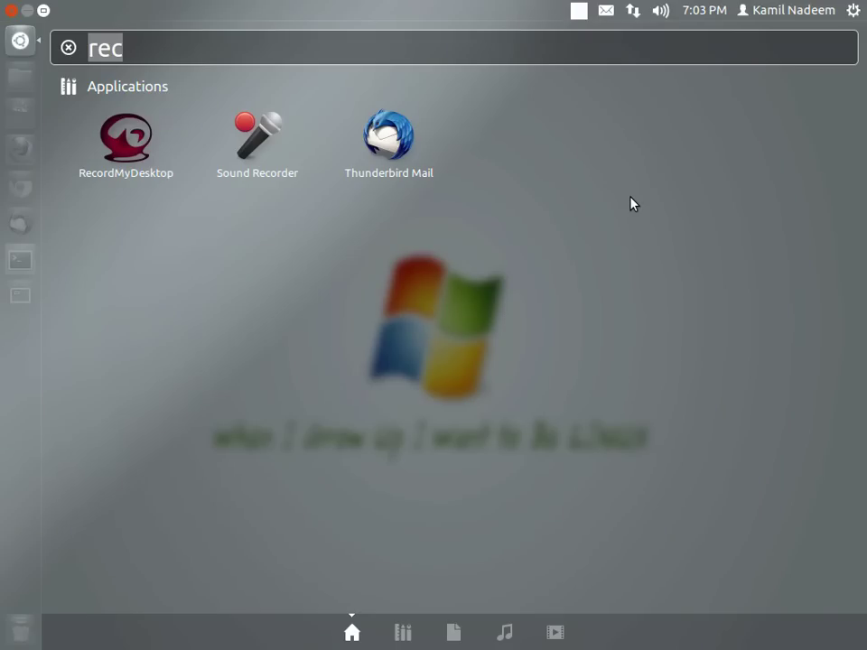
pyautogui.write('w')
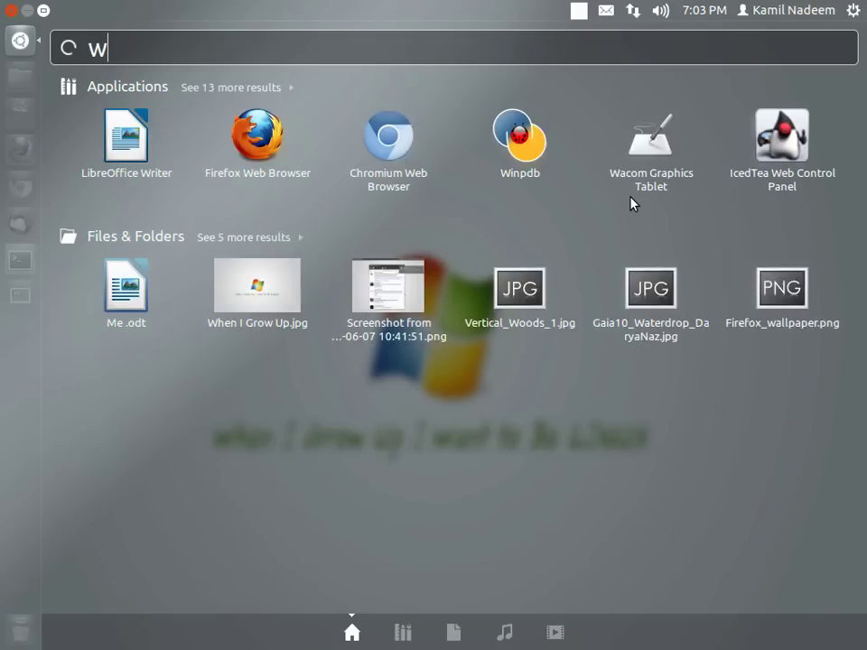
pyautogui.write('ri')
pyautogui.press('Return')
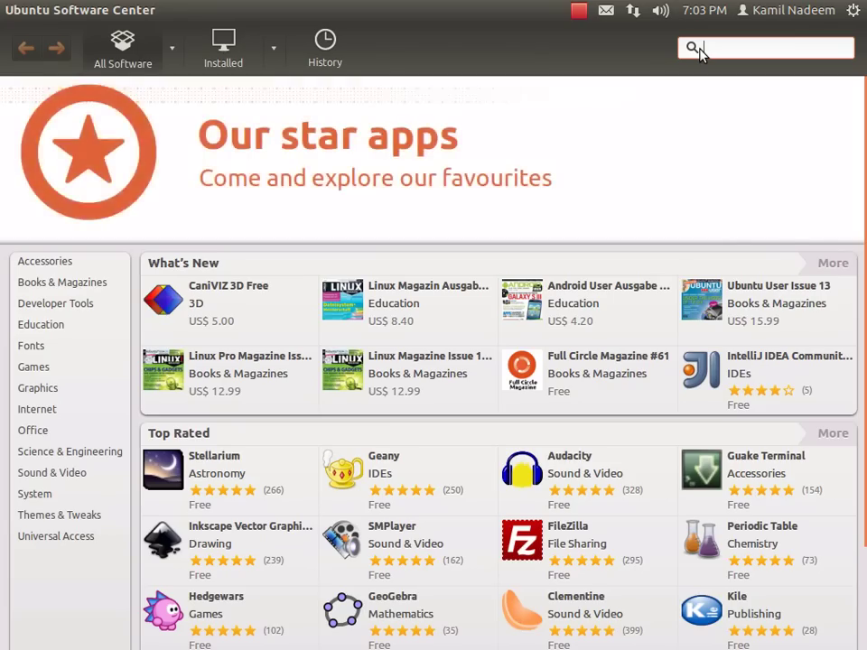
# Confirm the lo-menubar extension is installed in Software Center, then close it.
pyautogui.write('l')
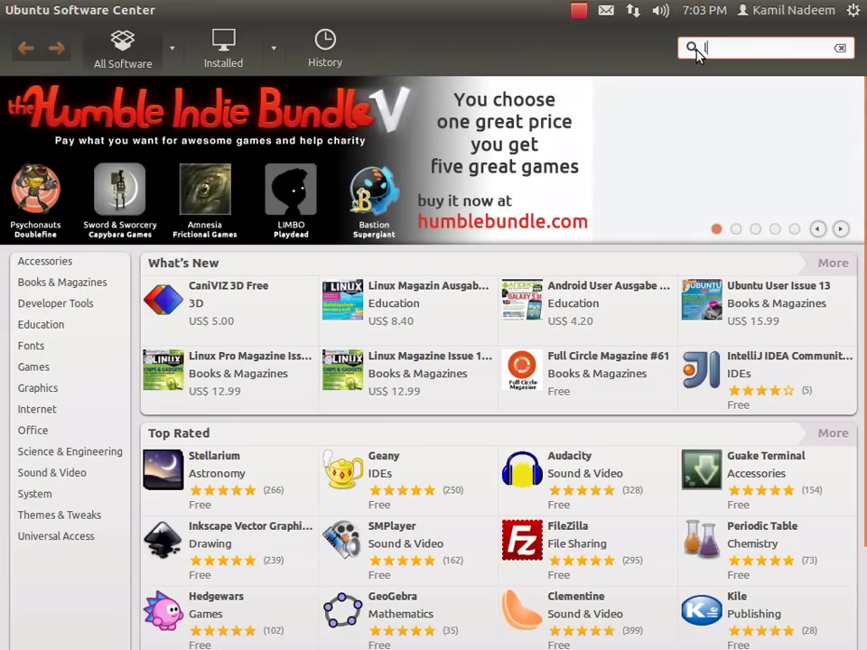
pyautogui.write('o-m')
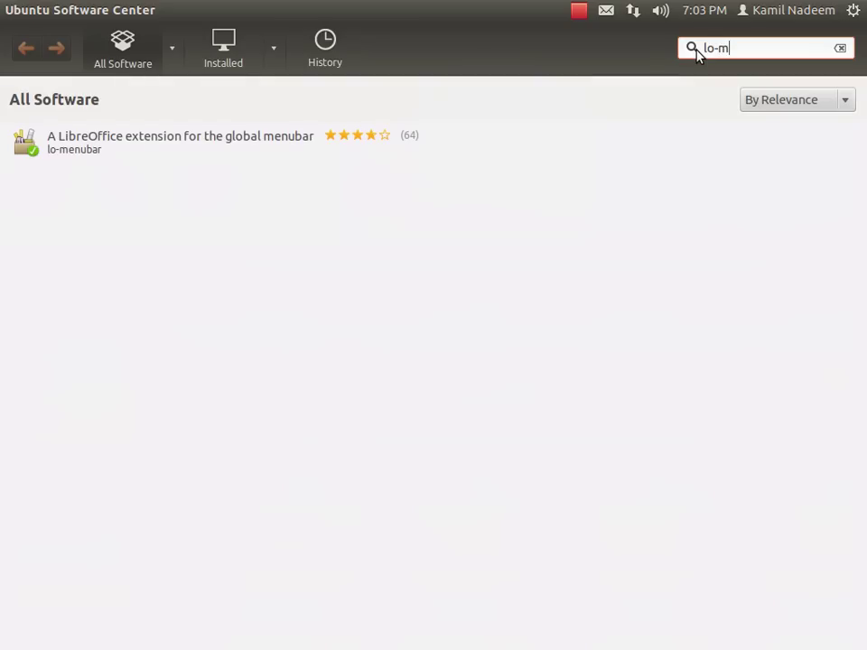
pyautogui.click(281, 153)
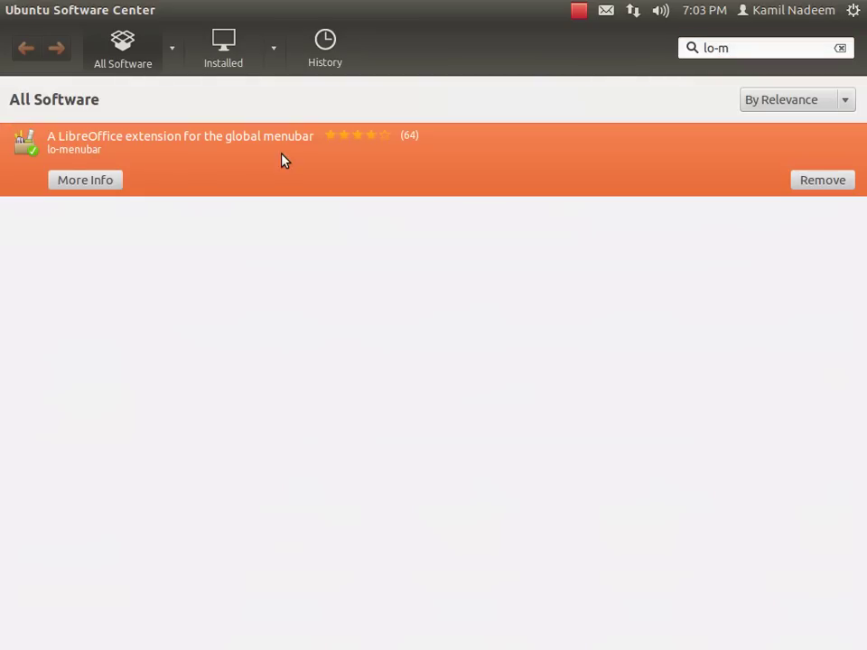
pyautogui.click(76, 177)
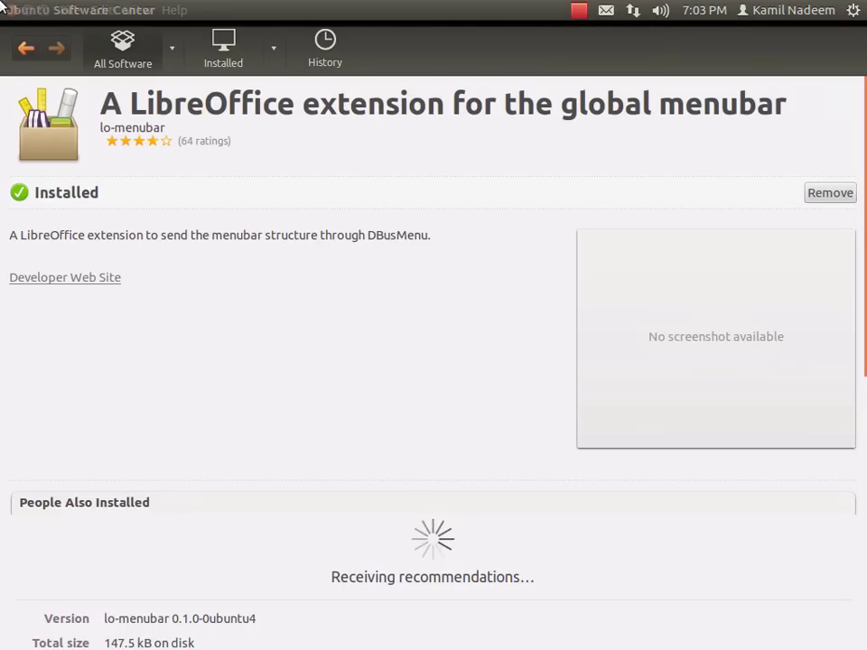
pyautogui.moveTo(135, 9)
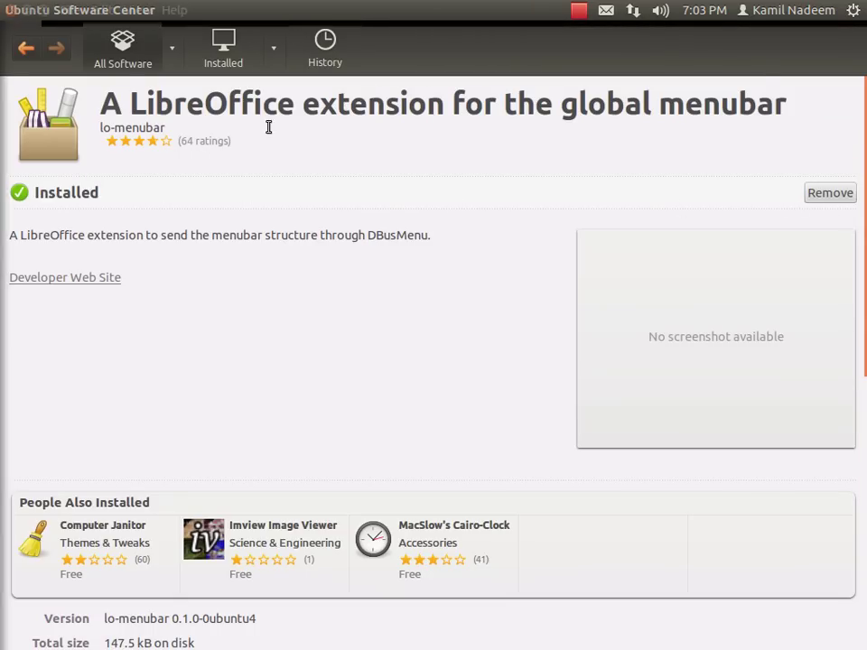
pyautogui.click(9, 6)
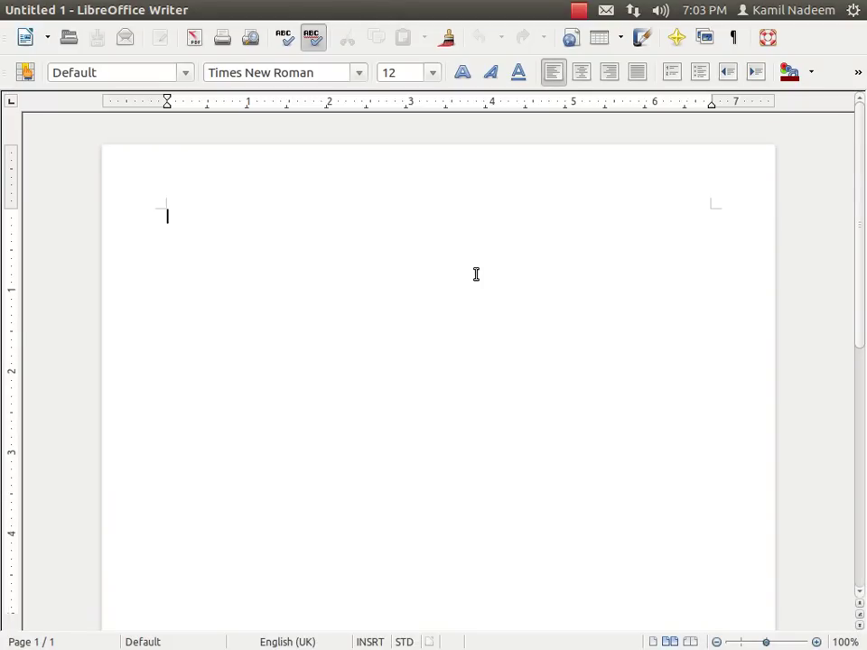
# Open the recent document Me .odt through a HUD search for 'rec'.
pyautogui.press('alt')
pyautogui.press('alt')
pyautogui.press('alt')
pyautogui.write('rec')
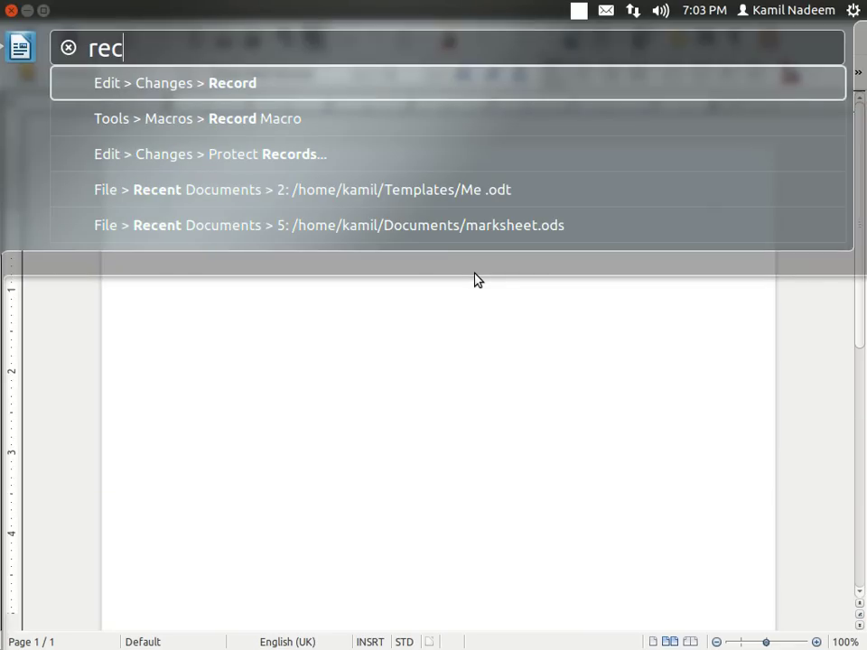
pyautogui.press('Return')
pyautogui.press('alt')
pyautogui.write('rec')
pyautogui.press('Return')
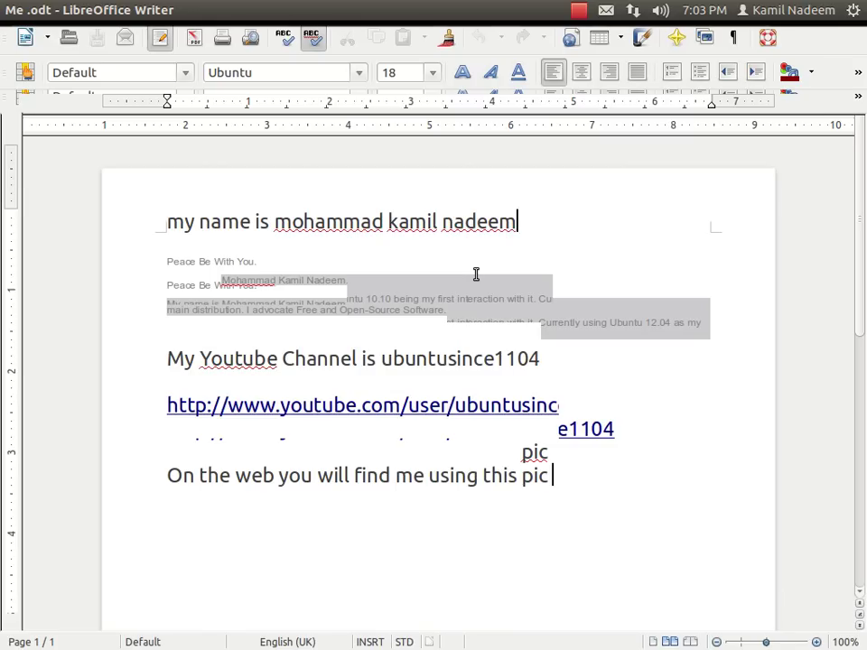
# Capitalise every word of the first line via the HUD 'cap' search.
pyautogui.hotkey('shift', 'Home')
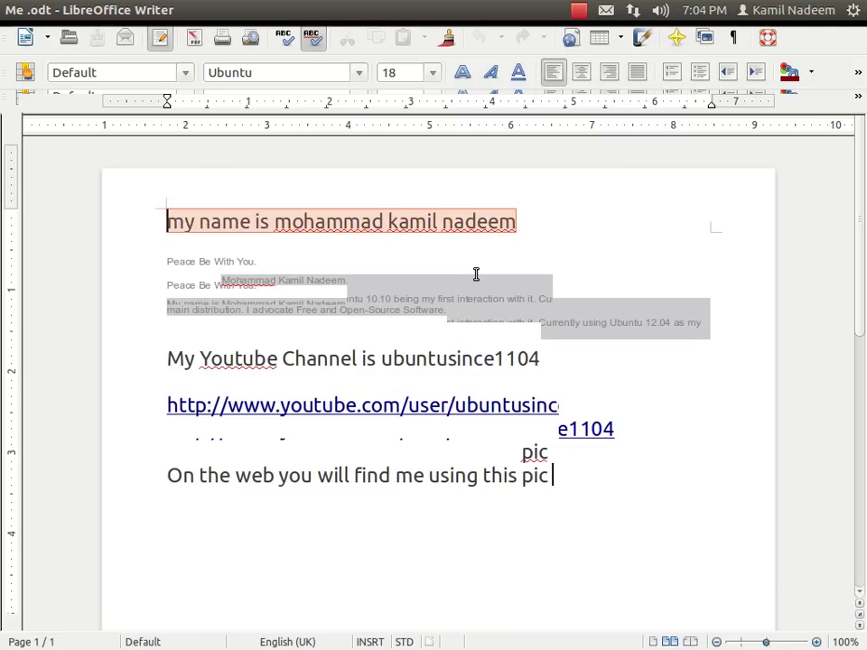
pyautogui.press('alt')
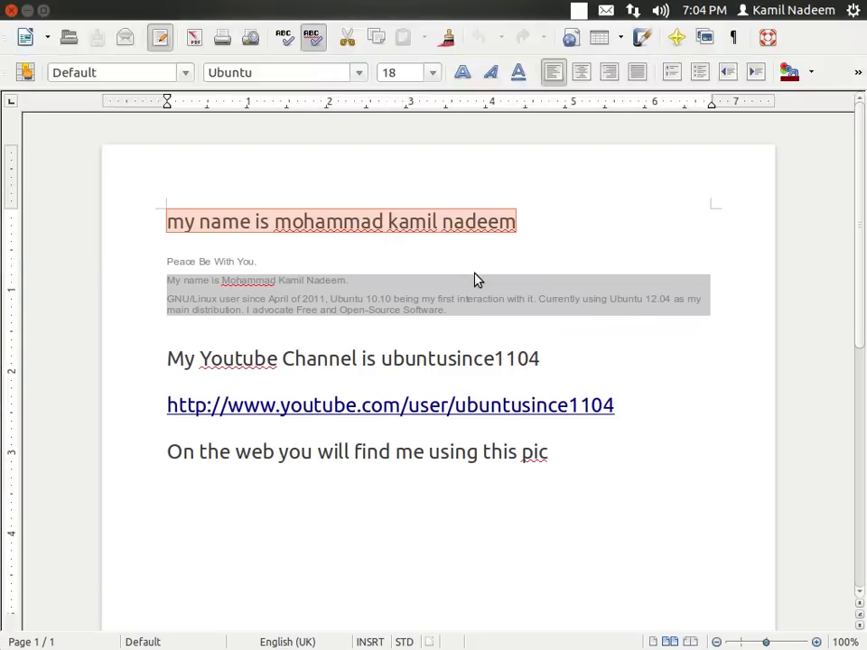
pyautogui.write('cap')
pyautogui.press('Down')
pyautogui.press('Return')
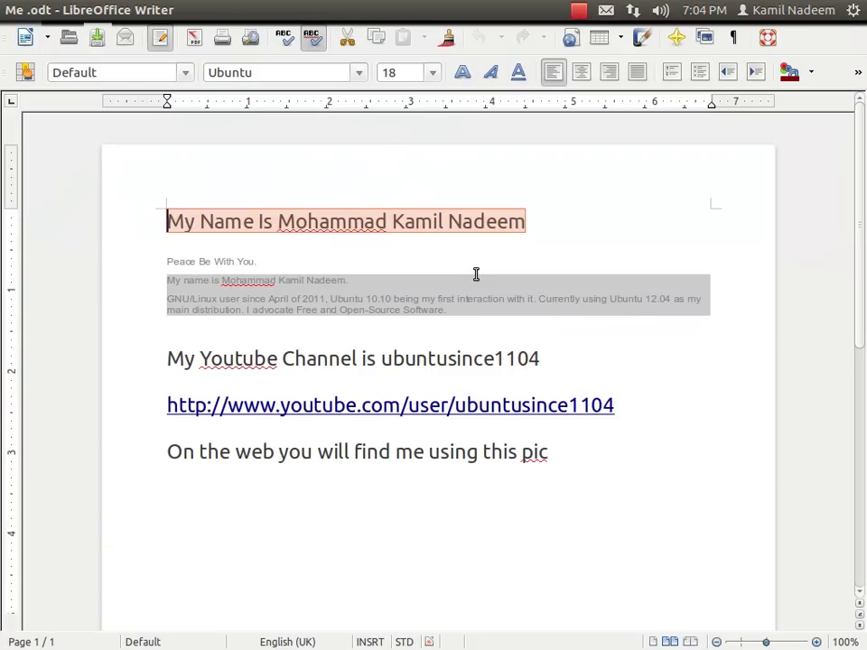
pyautogui.press('Right')
pyautogui.press('Right')
pyautogui.press('Right')
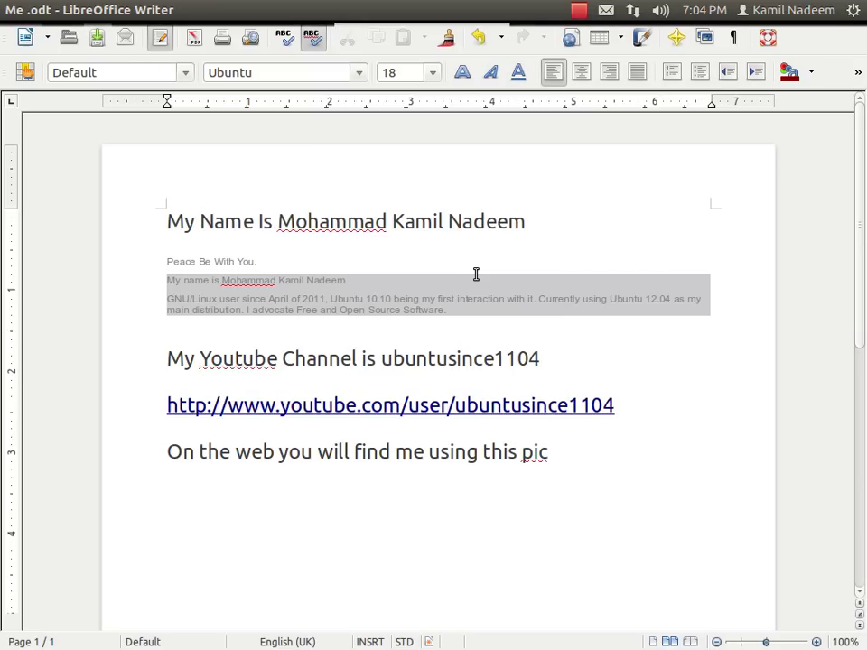
# Make 'Name Is' lowercase, then select the person's name to the line end.
pyautogui.hotkey('shift', 'Right')
pyautogui.hotkey('shift', 'Right')
pyautogui.hotkey('shift', 'Right')
pyautogui.hotkey('shift', 'Right')
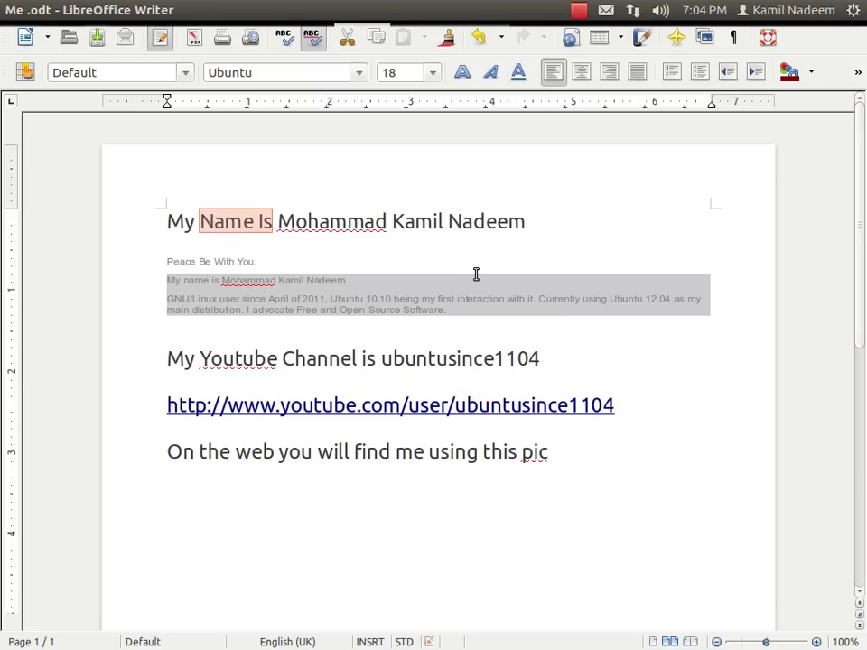
pyautogui.press('alt')
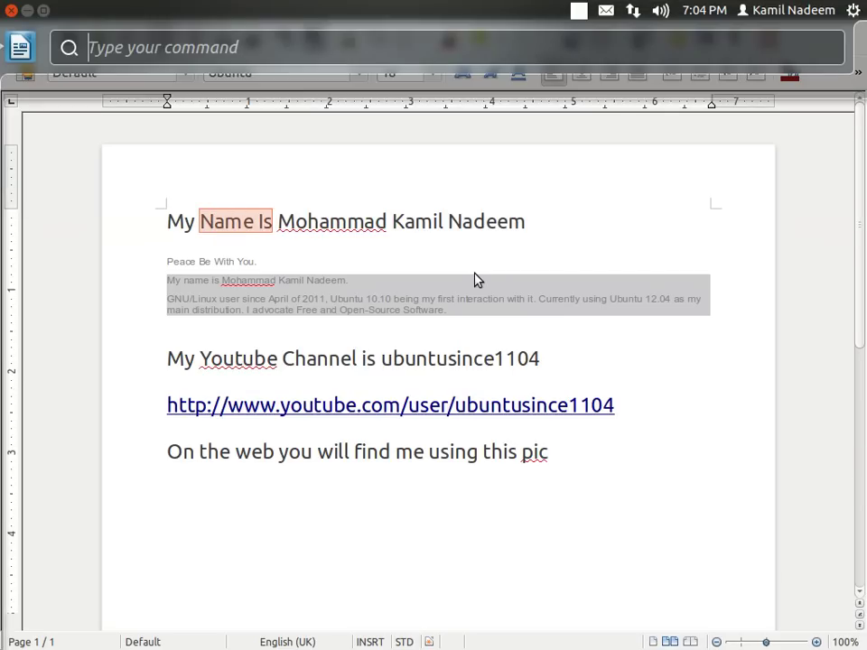
pyautogui.write('low')
pyautogui.press('Return')
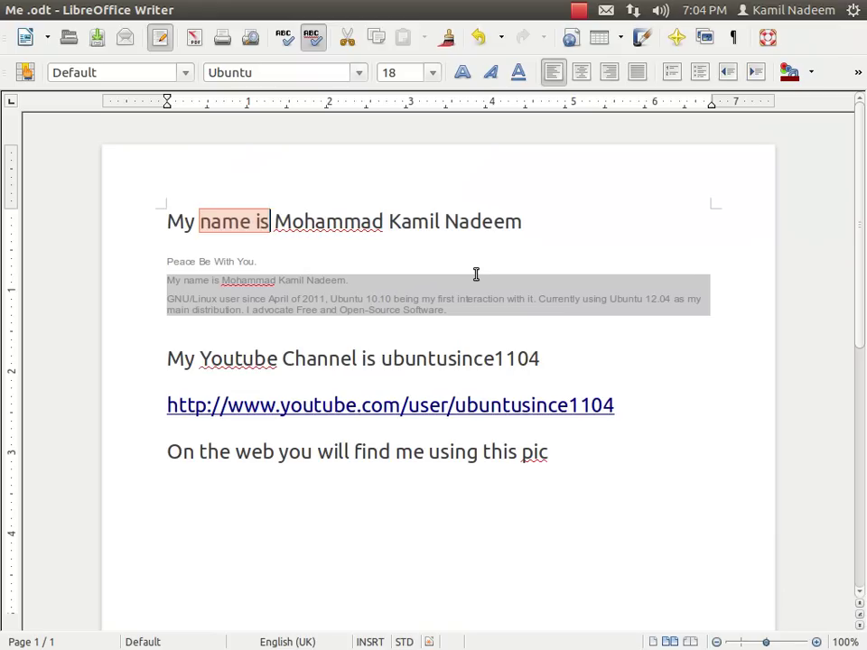
pyautogui.press('Right')
pyautogui.press('Right')
pyautogui.press('Right')
pyautogui.press('Right')
pyautogui.press('Left')
pyautogui.press('Left')
pyautogui.press('Left')
pyautogui.press('Left')
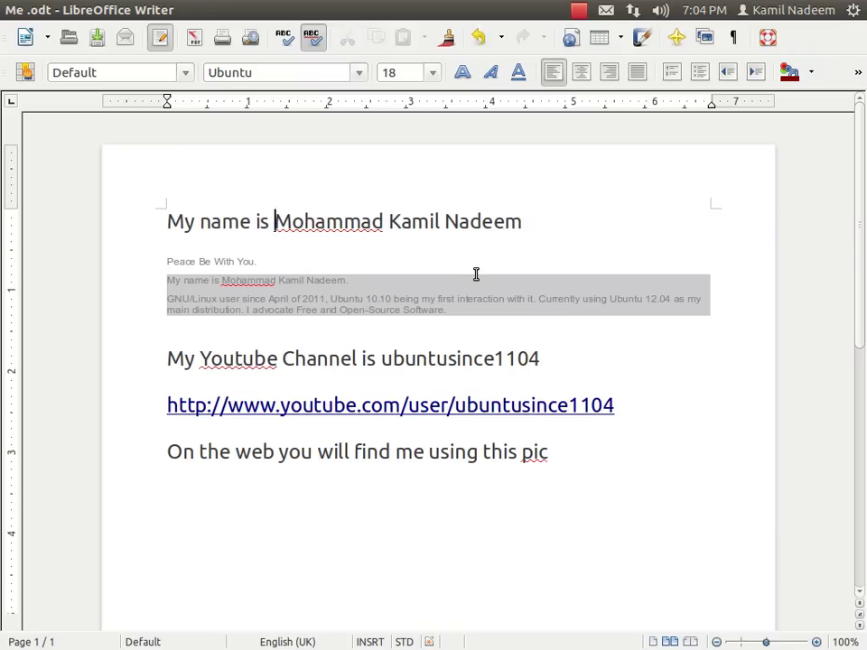
pyautogui.hotkey('shift', 'End')
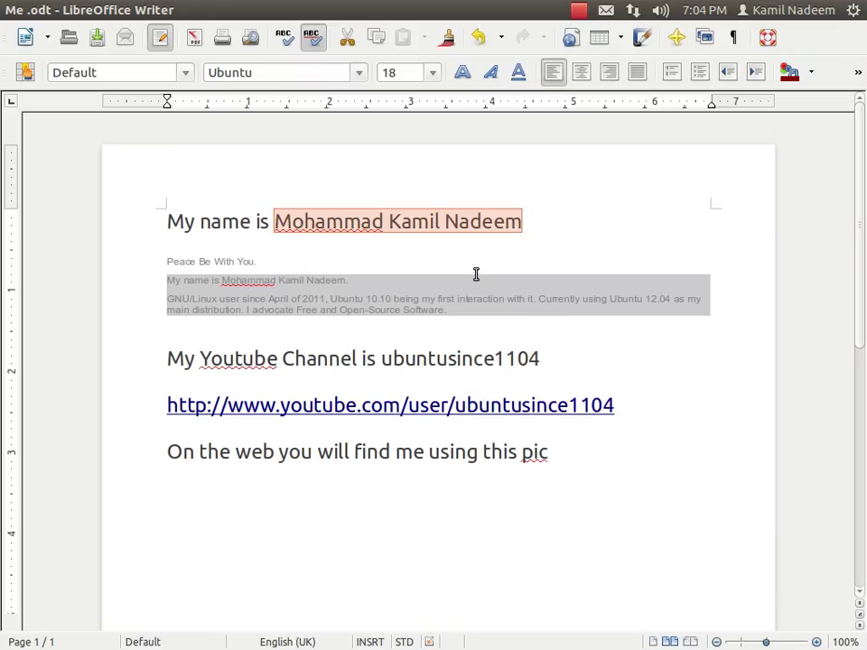
pyautogui.press('alt')
pyautogui.write('w')
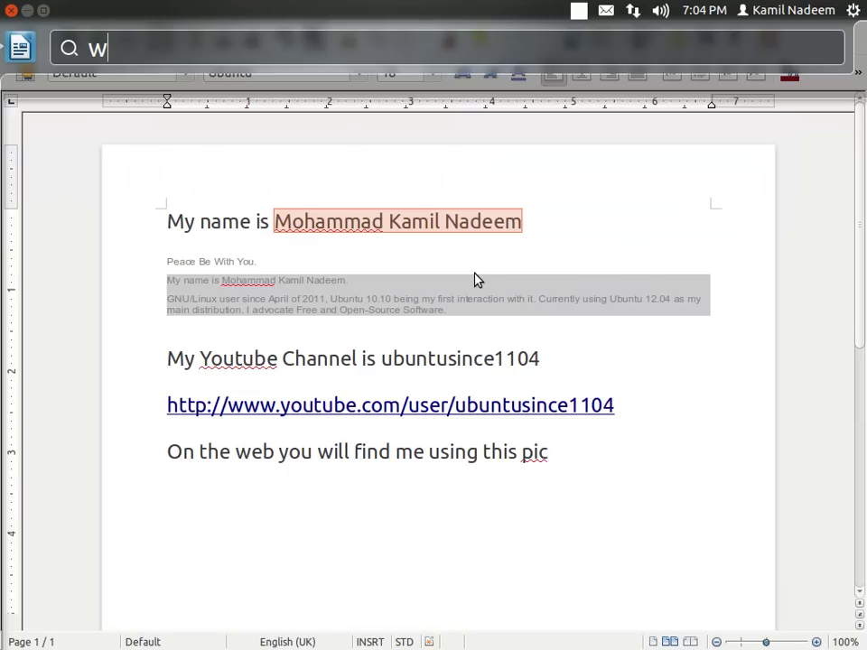
pyautogui.write('or')
pyautogui.press('Down')
pyautogui.press('Return')
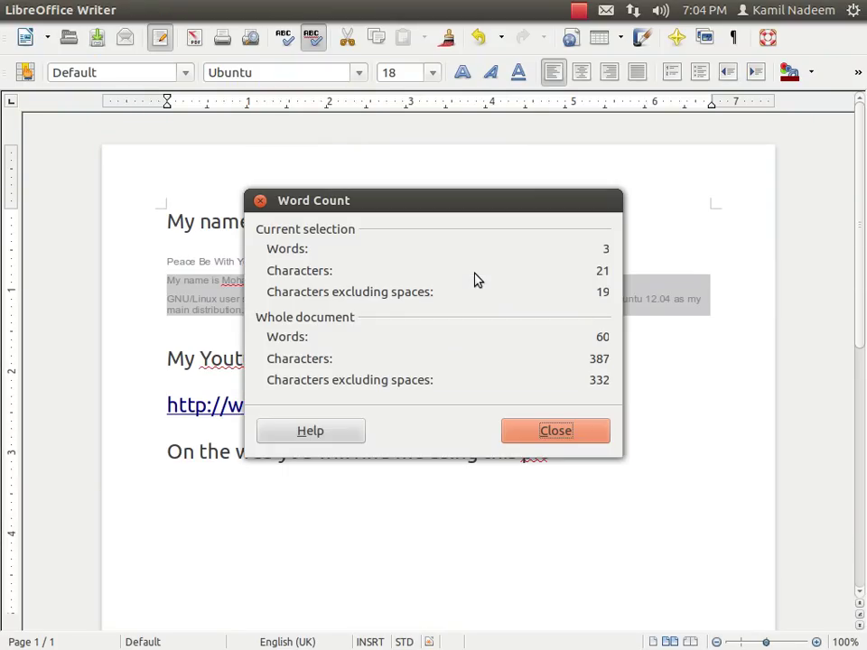
pyautogui.press('Escape')
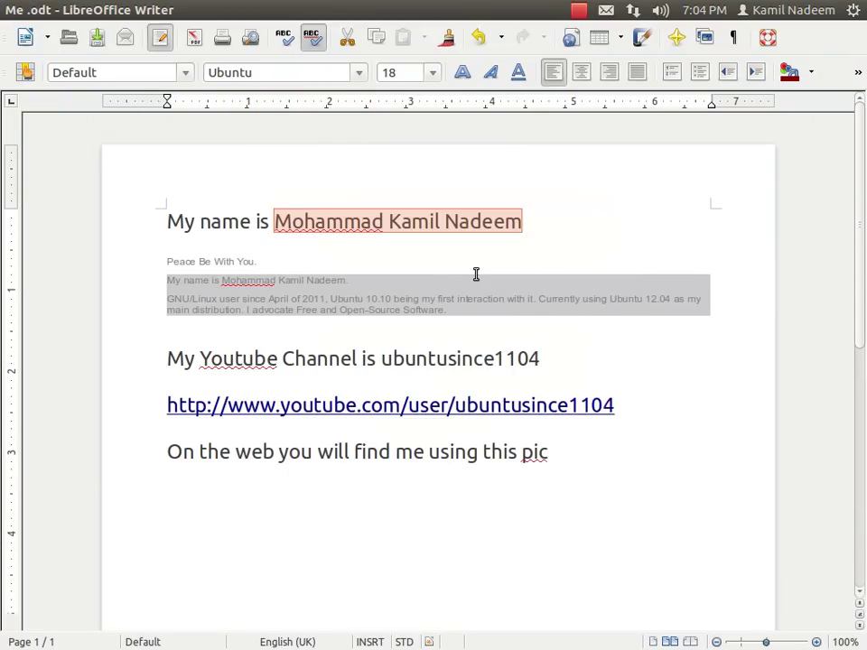
pyautogui.press('alt')
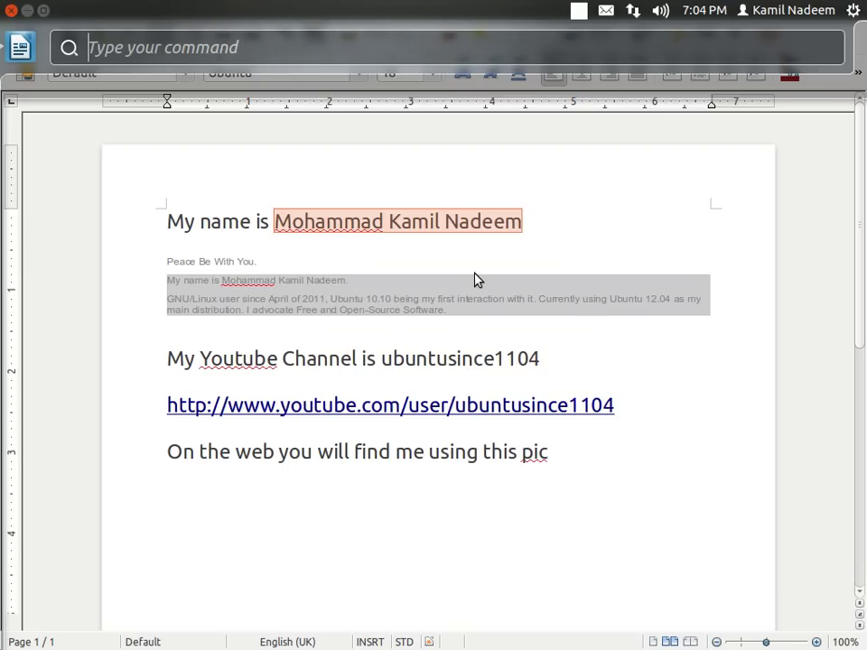
pyautogui.write('qor')
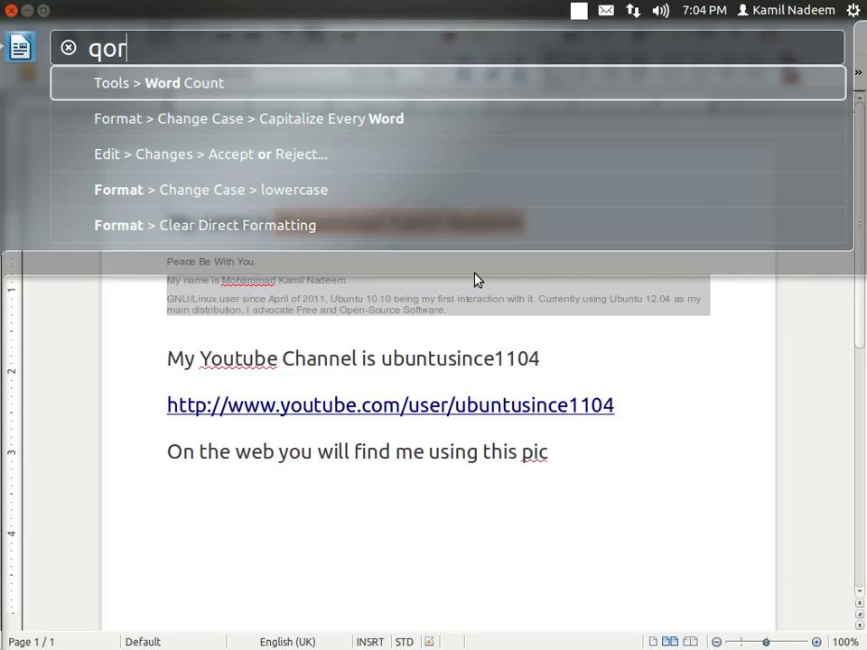
pyautogui.press('BackSpace')
pyautogui.press('BackSpace')
pyautogui.press('BackSpace')
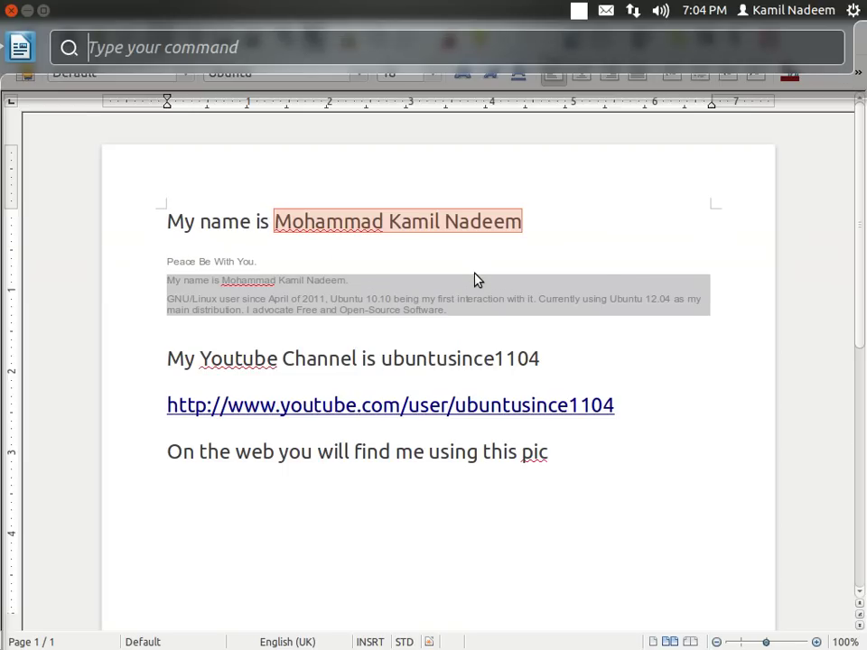
pyautogui.press('Escape')
pyautogui.press('Down')
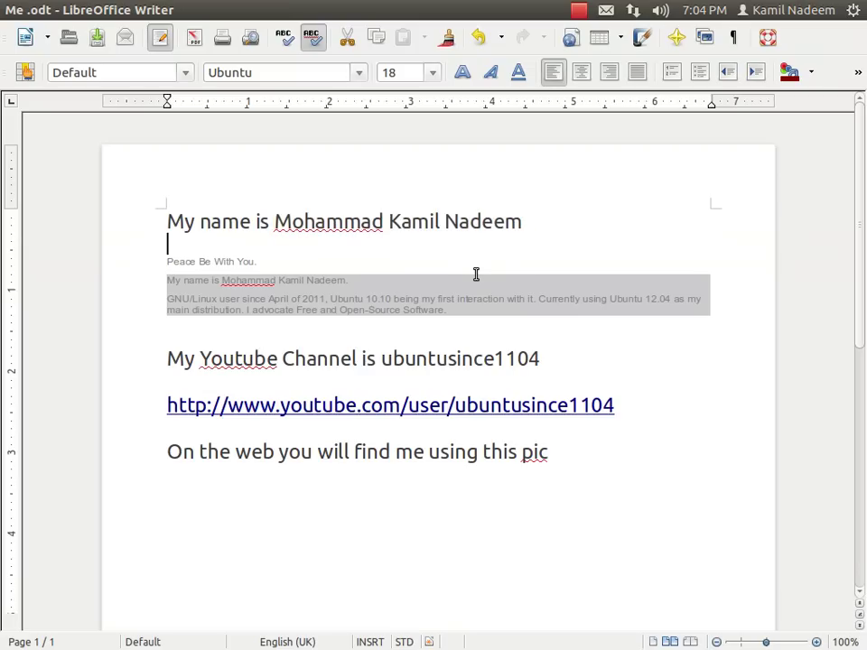
pyautogui.press('alt')
pyautogui.write('a')
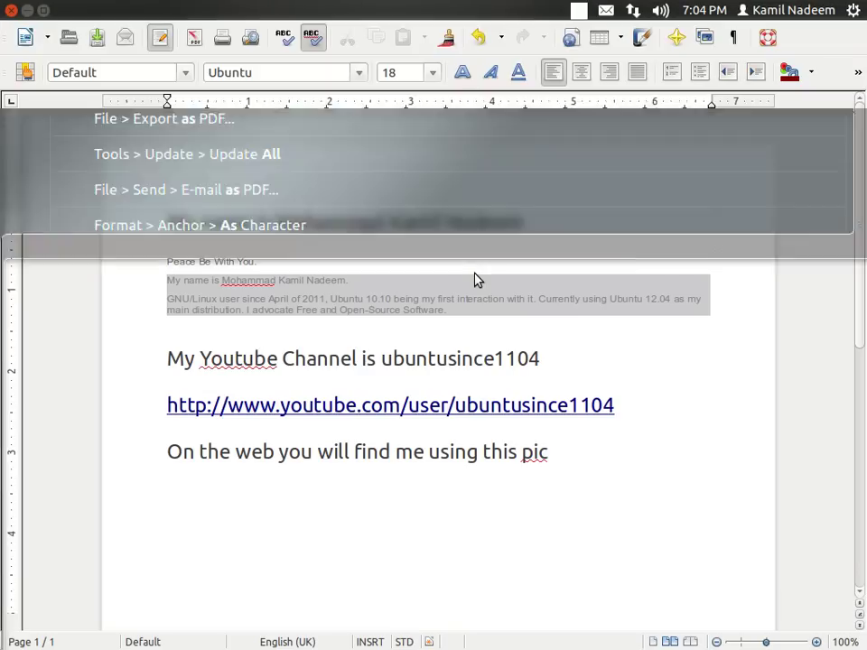
pyautogui.write('bo')
pyautogui.press('Return')
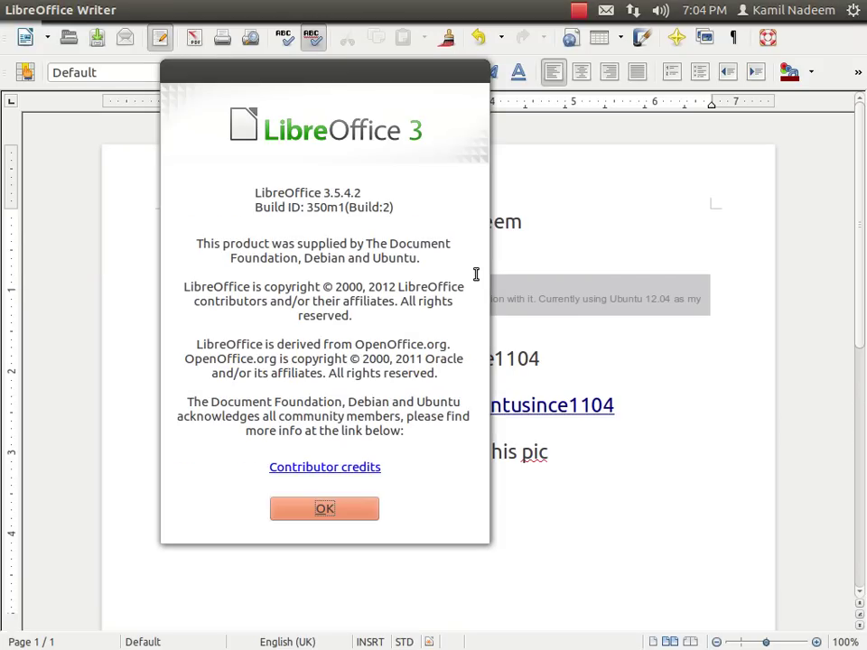
pyautogui.press('Return')
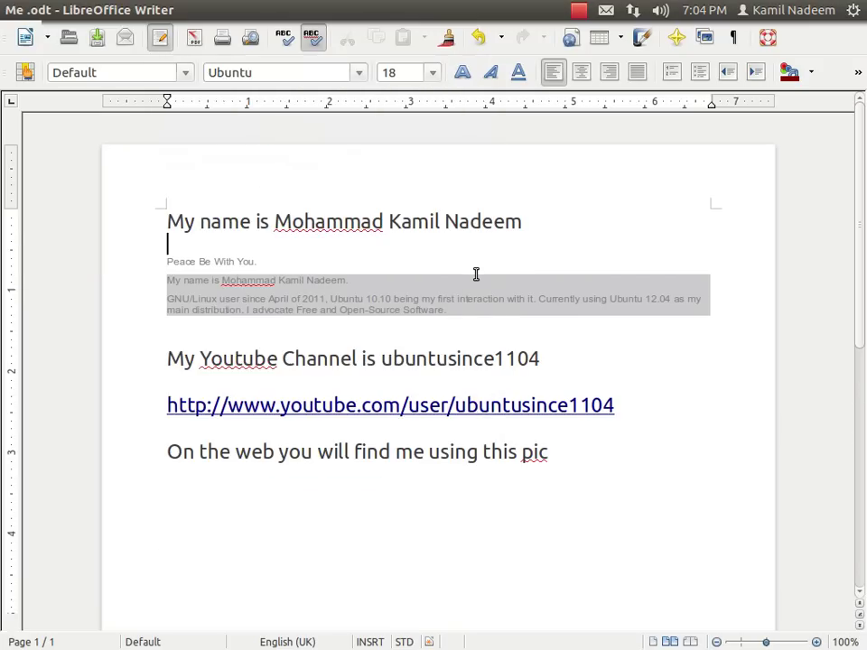
pyautogui.press('Down')
pyautogui.press('End')
pyautogui.press('Home')
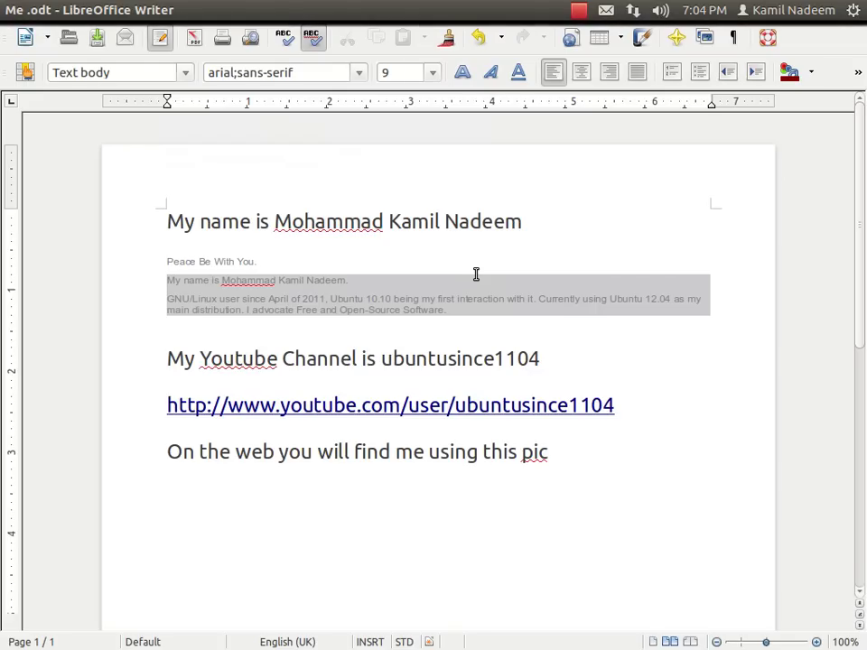
pyautogui.hotkey('shift', 'Down')
pyautogui.hotkey('shift', 'Down')
pyautogui.hotkey('shift', 'Down')
pyautogui.hotkey('shift', 'Down')
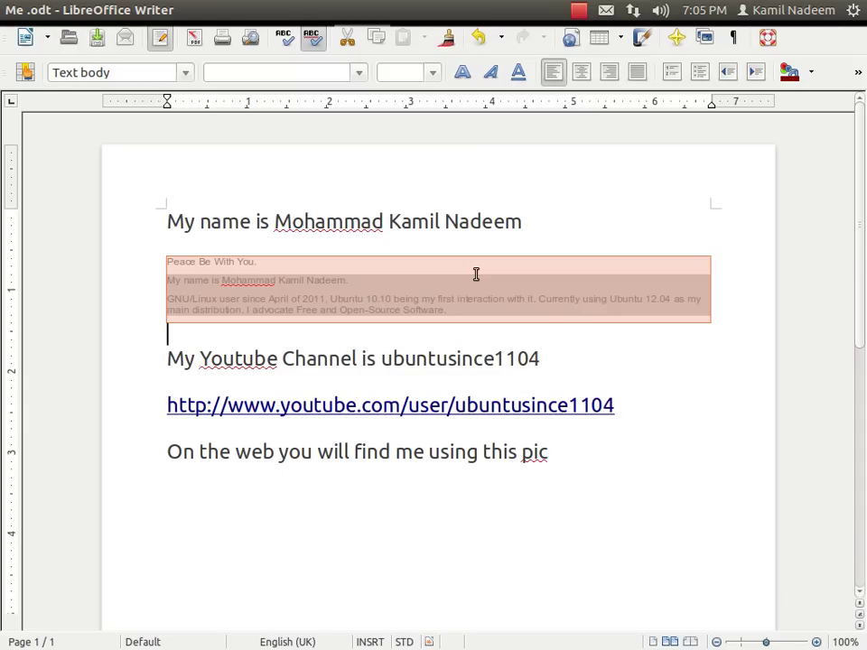
# Clear direct formatting from the selected intro paragraphs via Format > Clear Direct Formatting.
pyautogui.press('alt')
pyautogui.write('cl')
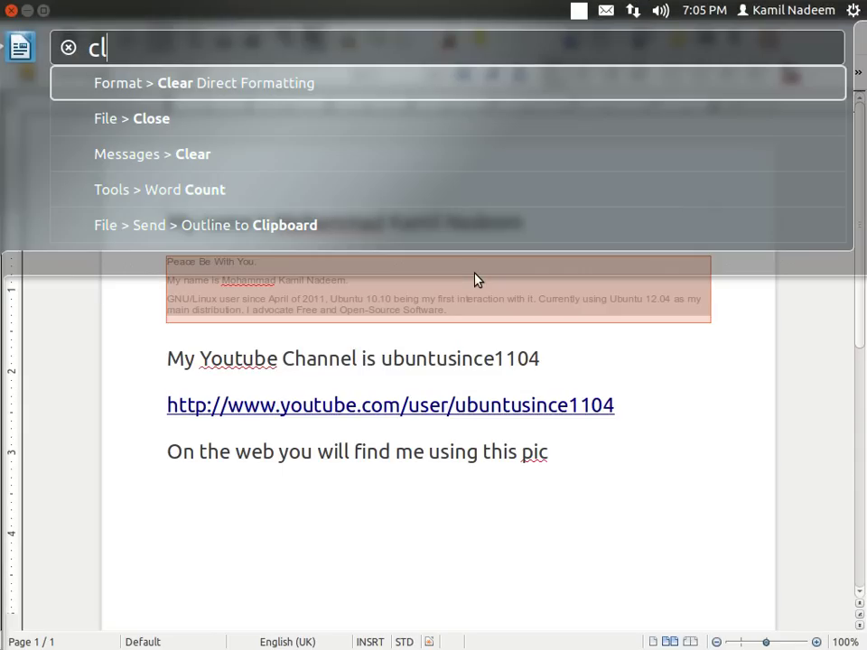
pyautogui.press('Return')
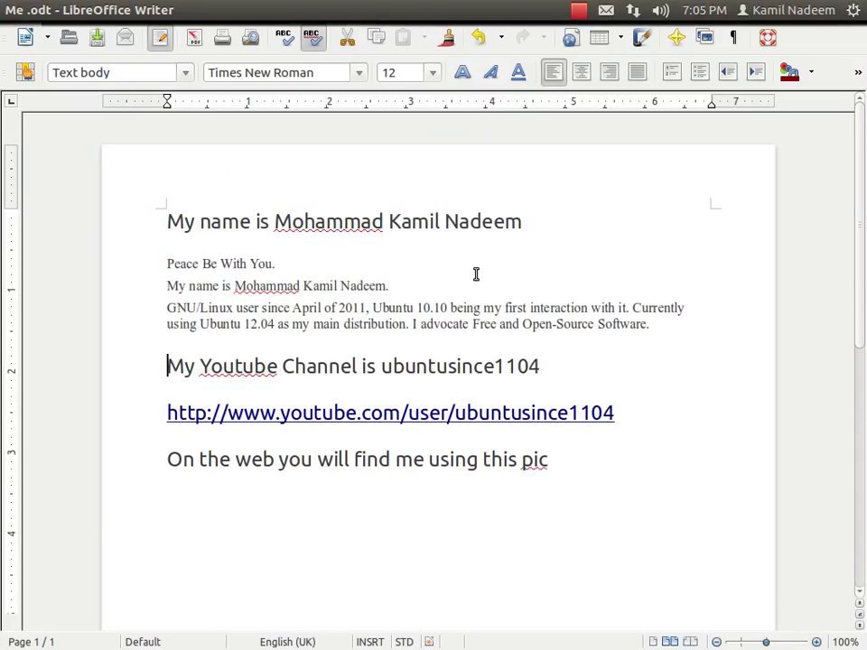
pyautogui.press('Down')
pyautogui.press('Down')
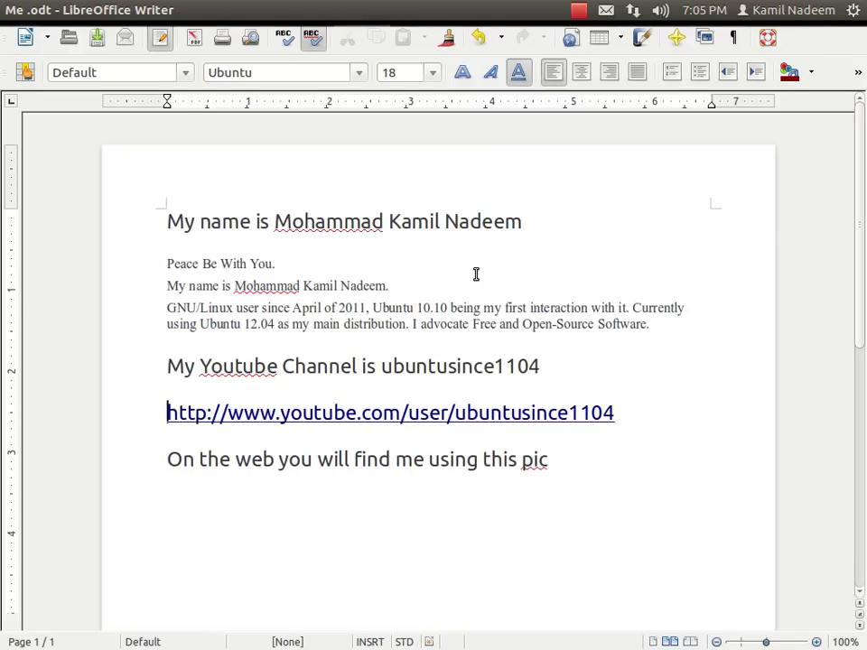
# Copy the YouTube address and select the channel name on the line above.
pyautogui.hotkey('shift', 'End')
pyautogui.hotkey('ctrl', 'c')
pyautogui.press('Right')
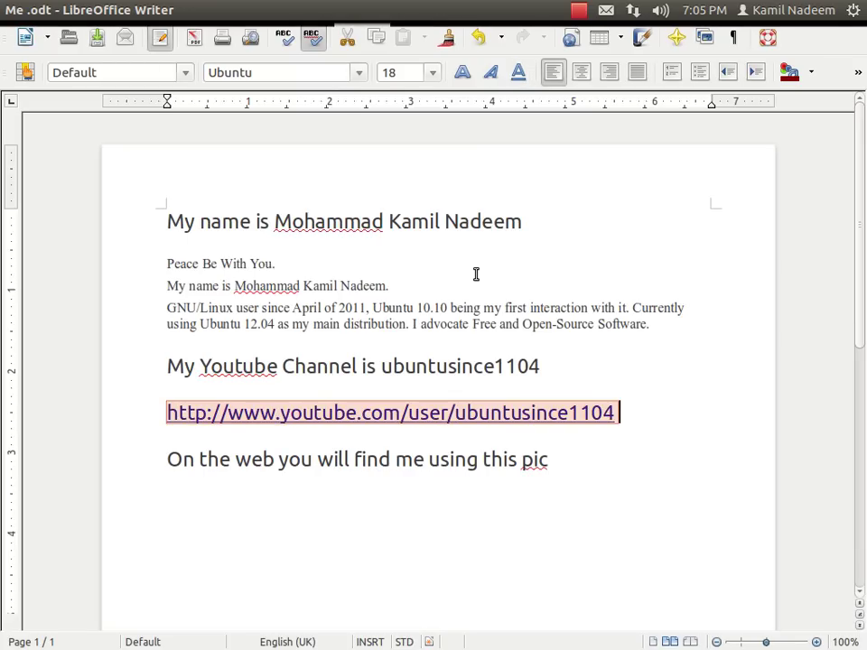
pyautogui.press('Up')
pyautogui.press('Home')
pyautogui.press('End')
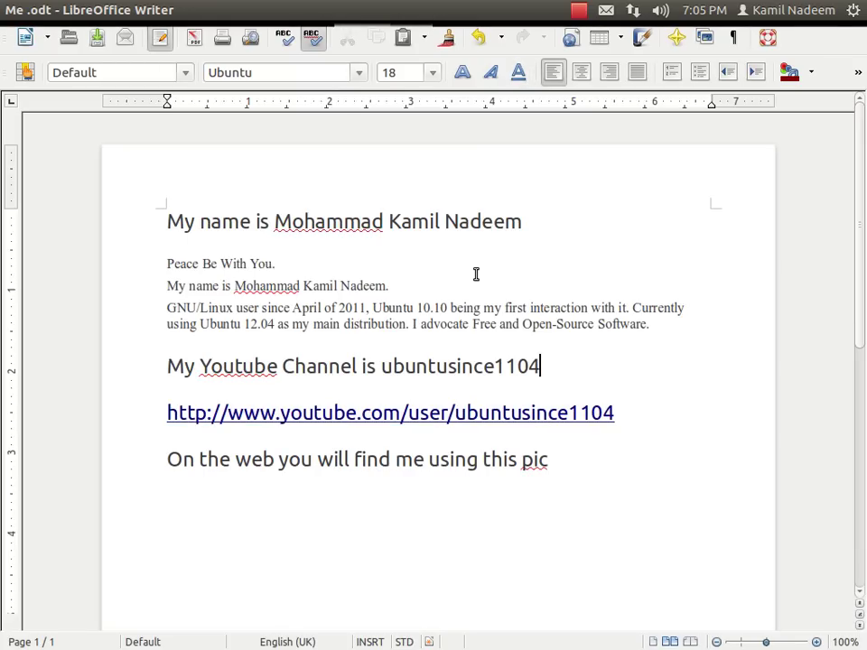
pyautogui.hotkey('shift', 'Left')
pyautogui.hotkey('shift', 'Left')
pyautogui.hotkey('shift', 'Left')
pyautogui.hotkey('shift', 'Left')
pyautogui.hotkey('shift', 'Left')
pyautogui.hotkey('shift', 'Left')
pyautogui.hotkey('shift', 'Left')
pyautogui.hotkey('shift', 'Left')
pyautogui.hotkey('shift', 'Left')
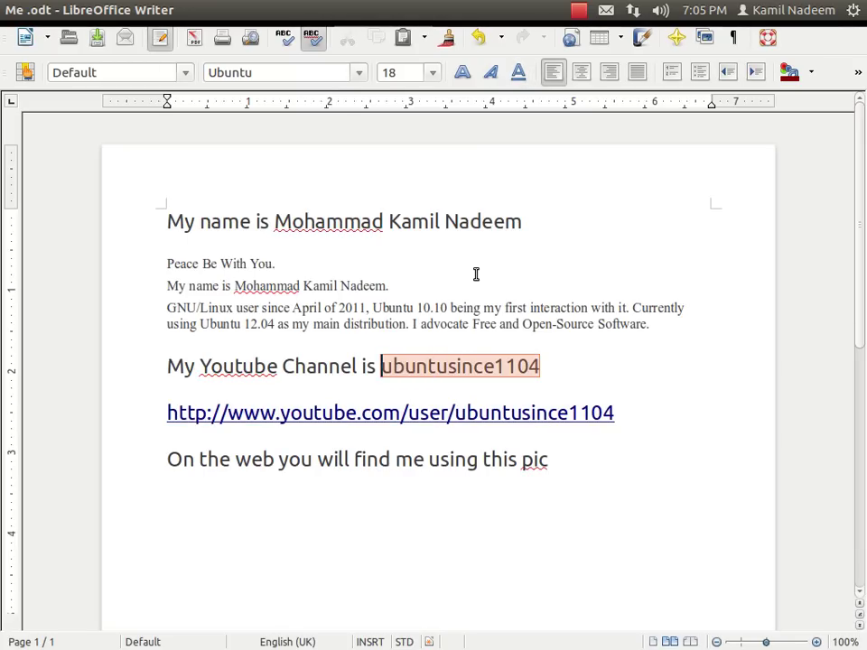
# Hyperlink the channel name to the copied YouTube address.
pyautogui.press('alt')
pyautogui.write('hy')
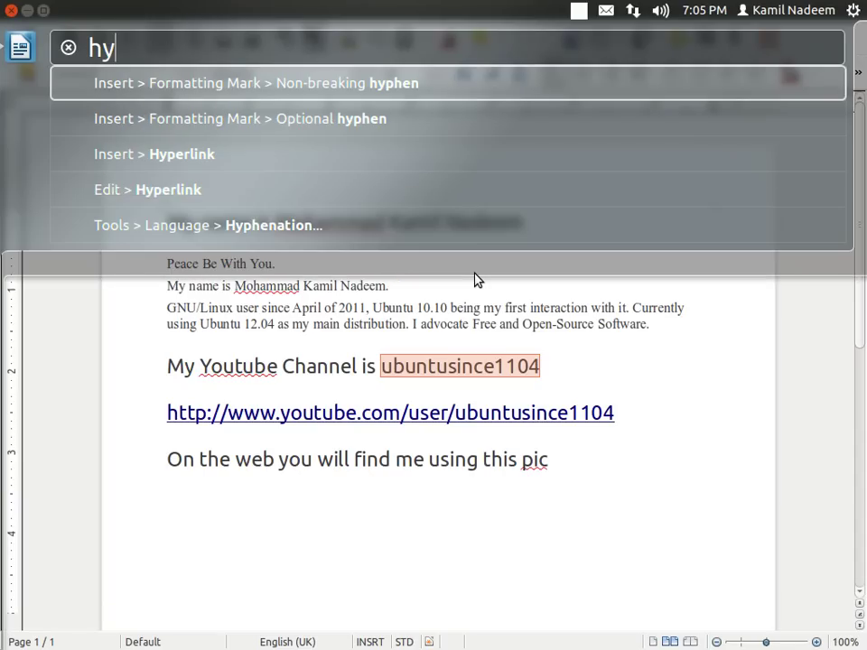
pyautogui.press('Down')
pyautogui.press('Down')
pyautogui.press('Return')
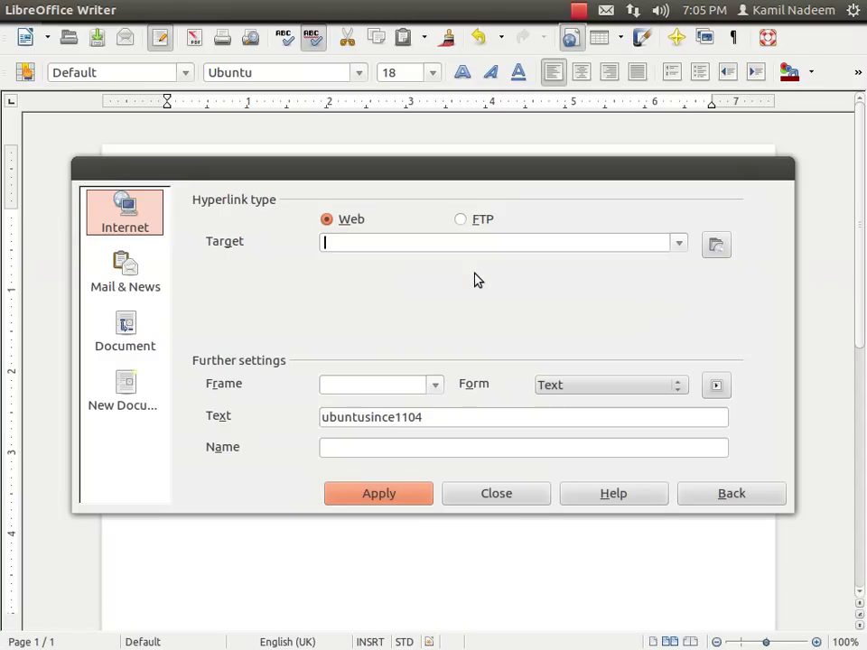
pyautogui.hotkey('ctrl', 'v')
pyautogui.press('Return')
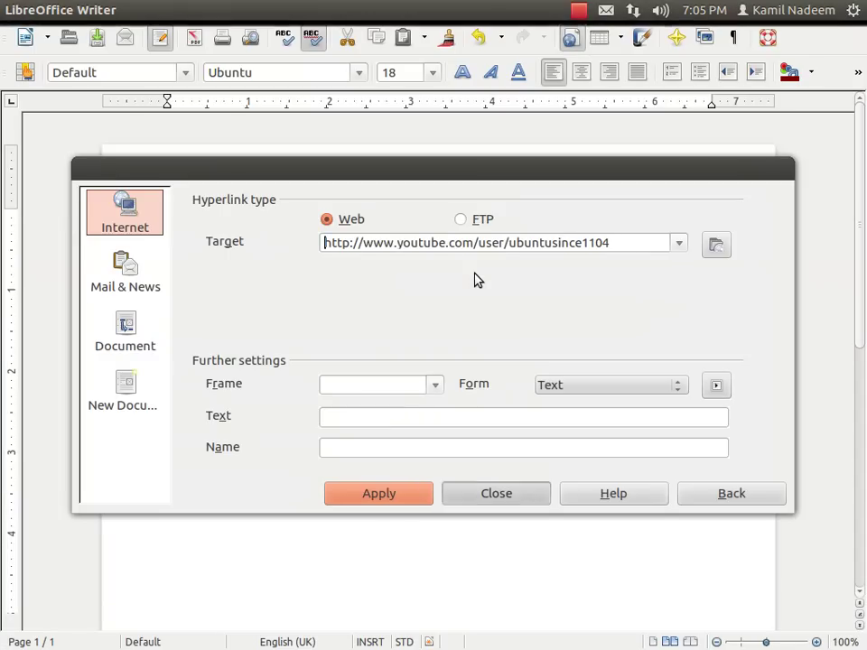
pyautogui.press('Escape')
pyautogui.press('Down')
pyautogui.press('End')
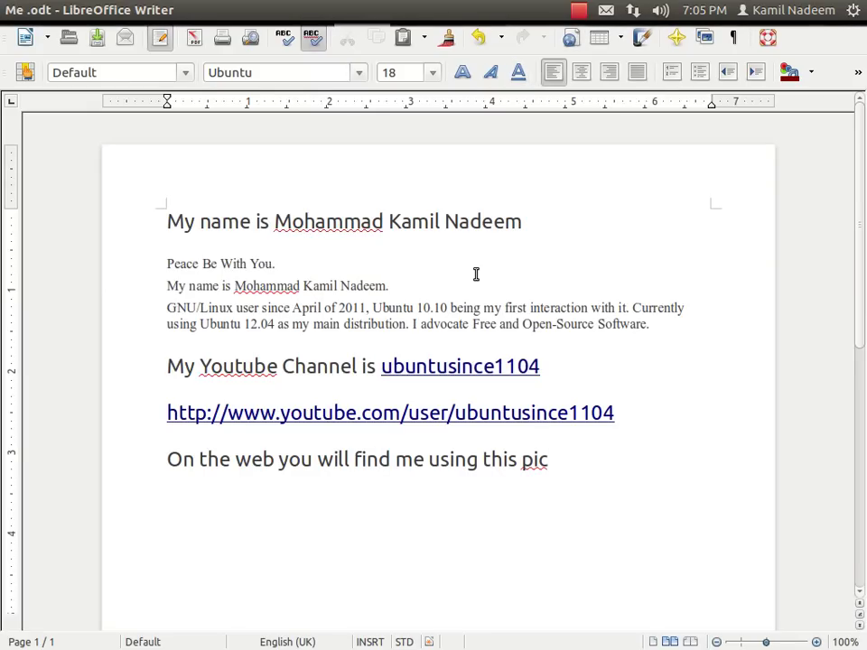
# Insert the ubuntu.jpg logo below the last line, then close Writer answering the prompt.
pyautogui.press('alt')
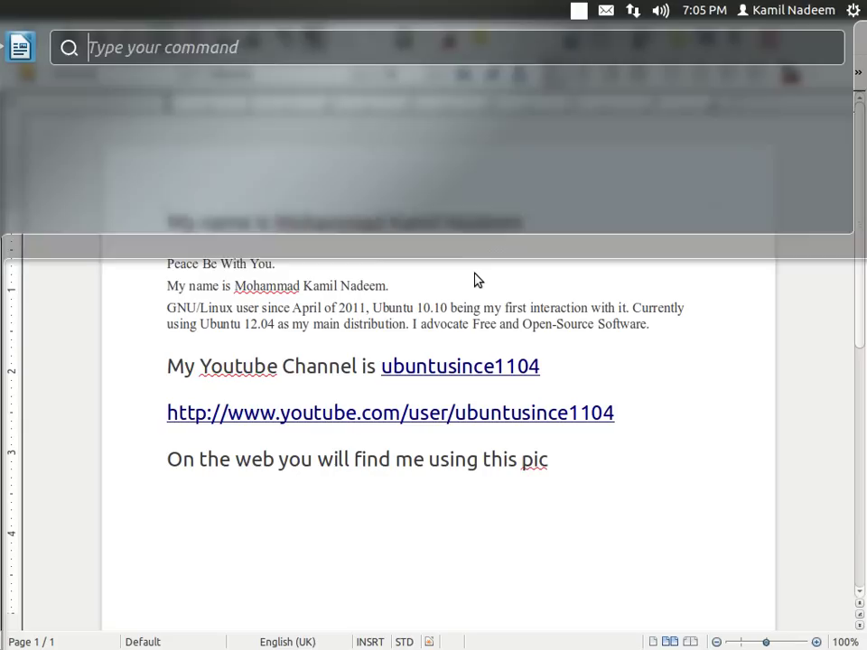
pyautogui.write('pi')
pyautogui.press('Return')
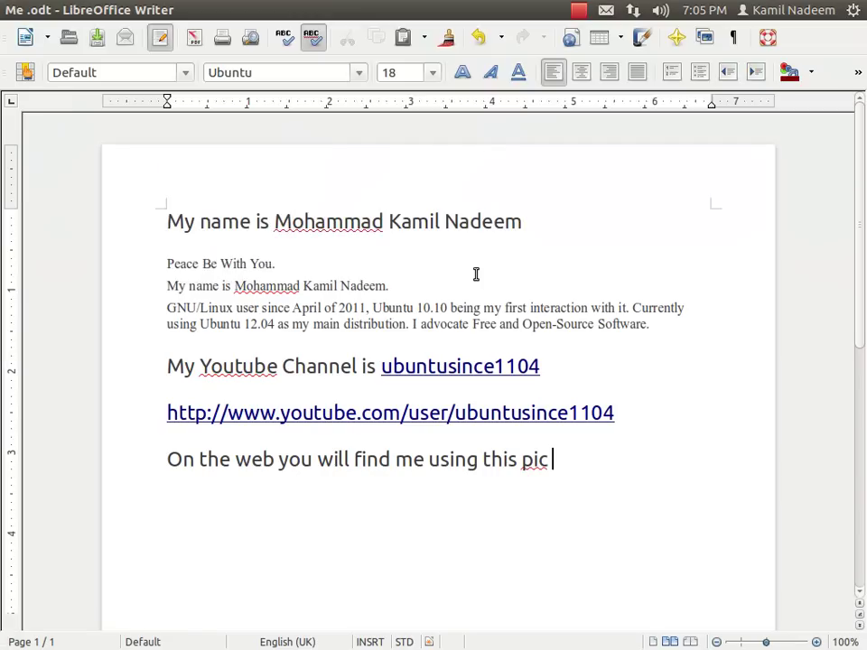
pyautogui.press('Down')
pyautogui.press('Down')
pyautogui.press('Down')
pyautogui.press('Down')
pyautogui.press('Down')
pyautogui.press('Down')
pyautogui.press('Down')
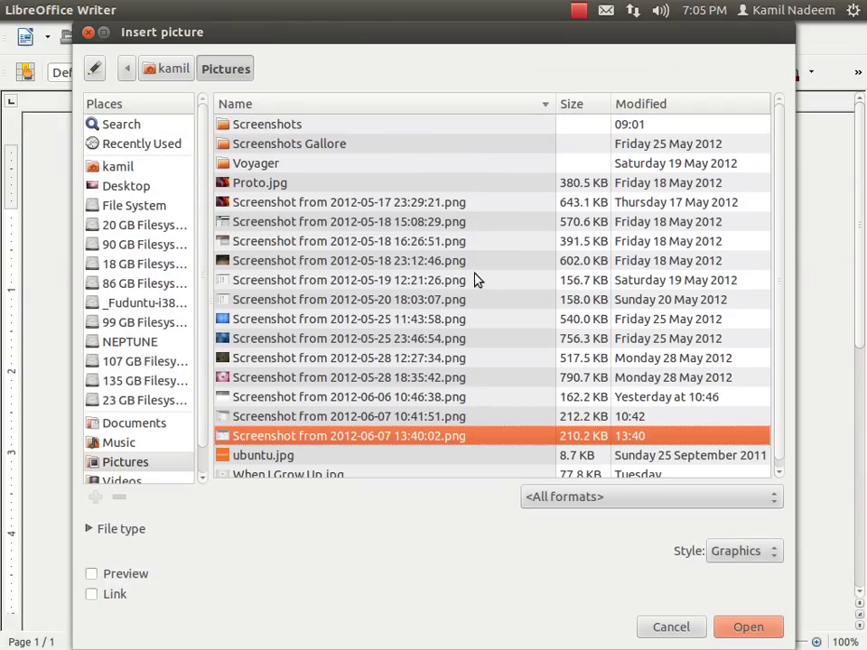
pyautogui.press('Down')
pyautogui.press('Return')
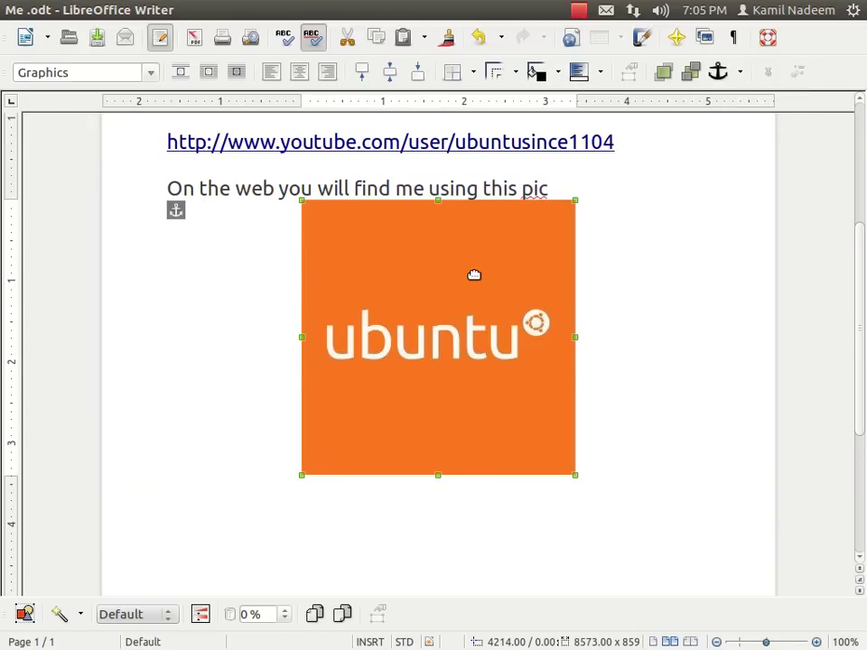
pyautogui.hotkey('ctrl', 'w')
pyautogui.press('Return')
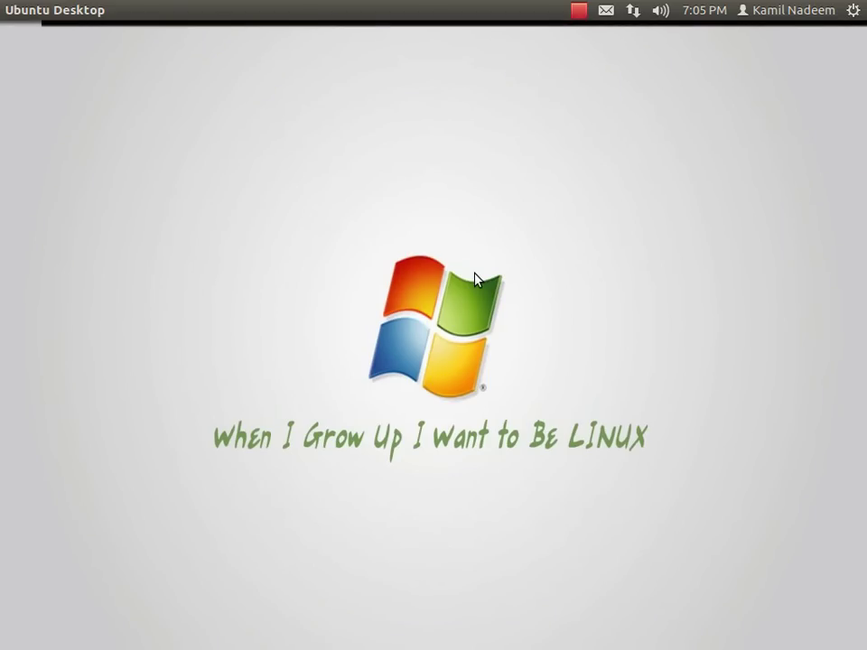
# Open Marks Sheet.ods in Calc from a Dash search for 'mark' and browse its menus.
pyautogui.press('super')
pyautogui.write('wri')
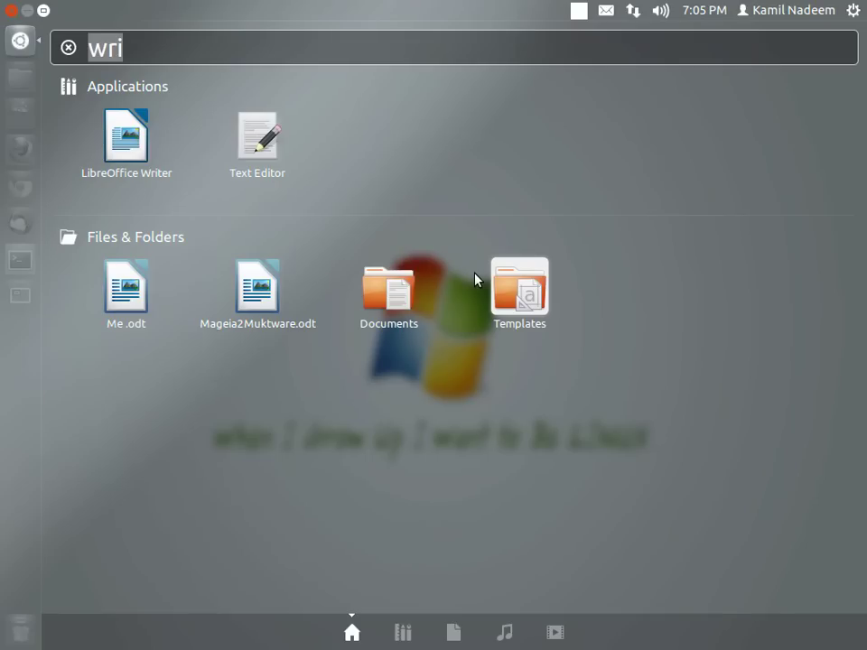
pyautogui.write('mark')
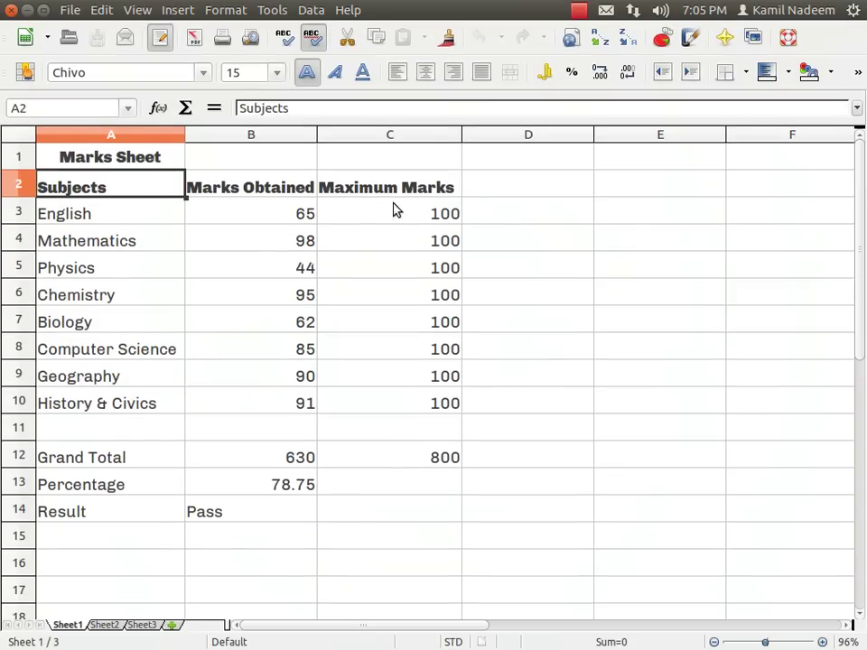
pyautogui.click(70, 10)
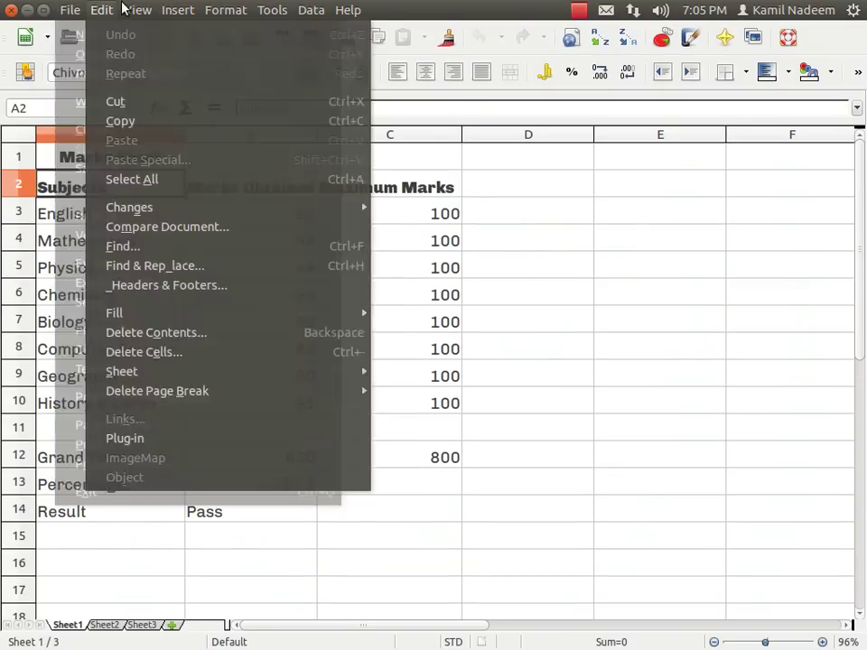
pyautogui.click(51, 231)
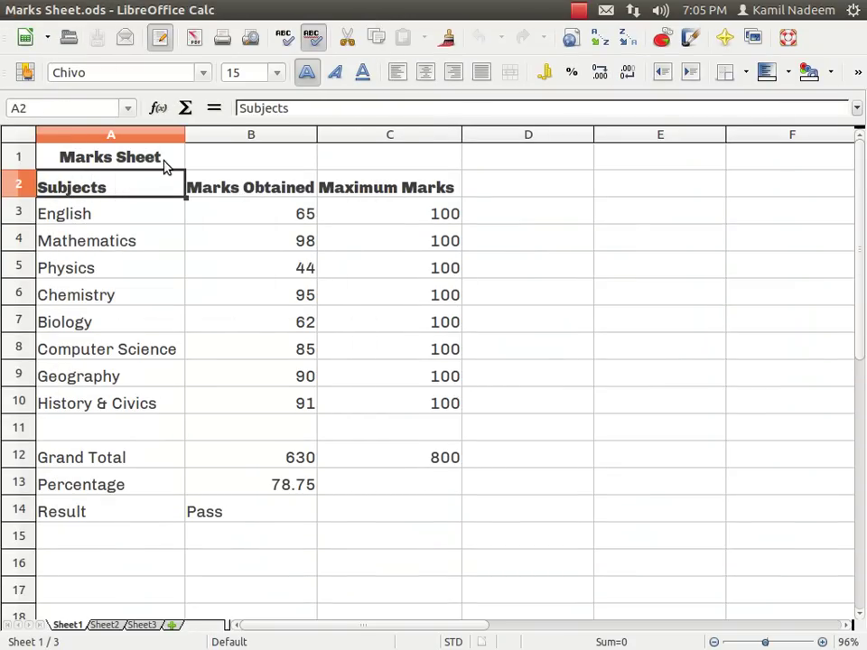
# Browse the marks table cells, then return to the Marks Sheet title cell A1.
pyautogui.click(164, 165)
pyautogui.press('Down')
pyautogui.press('Right')
pyautogui.press('Down')
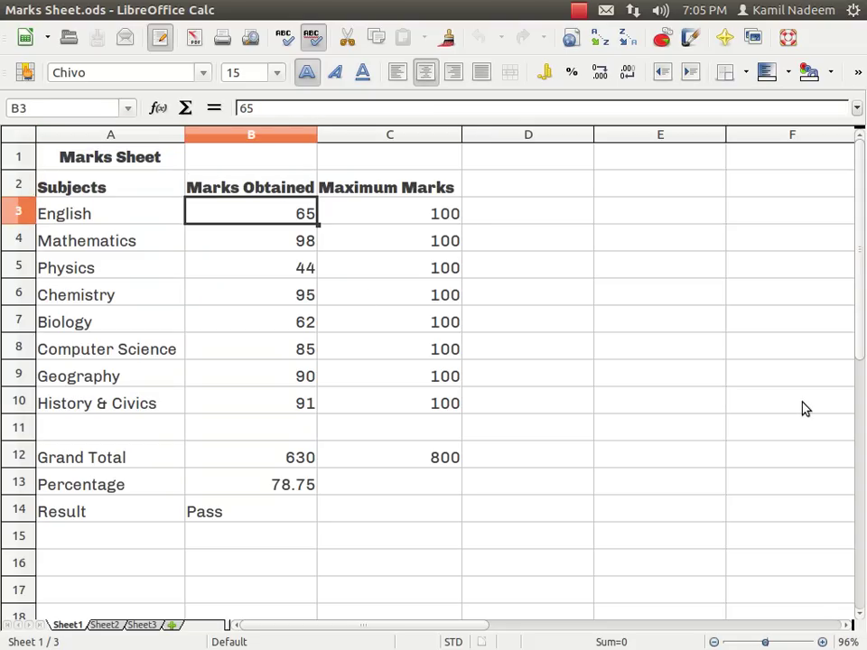
pyautogui.press('Down')
pyautogui.press('Up')
pyautogui.press('Left')
pyautogui.press('Right')
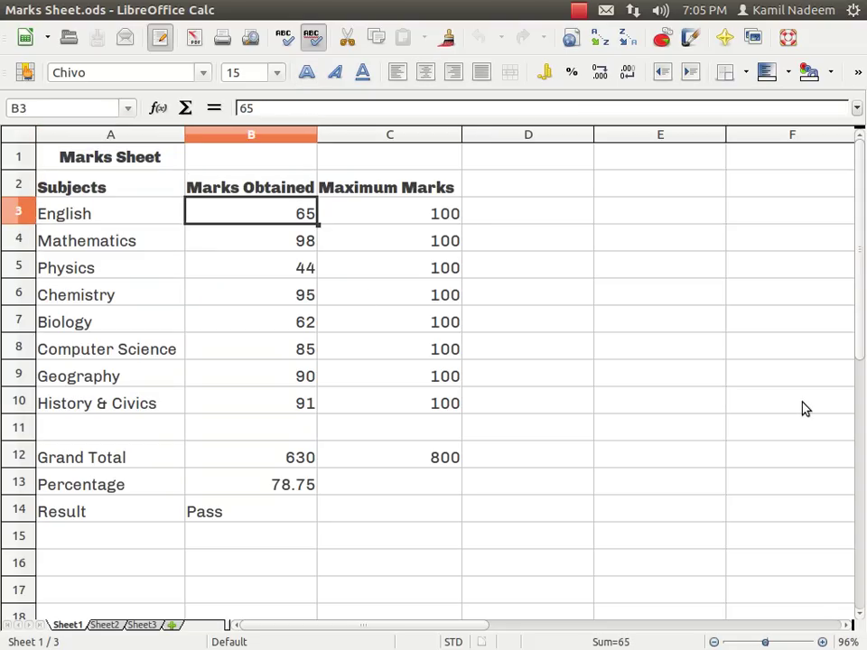
pyautogui.press('Left')
pyautogui.press('Down')
pyautogui.press('Right')
pyautogui.press('Right')
pyautogui.press('Up')
pyautogui.press('Left')
pyautogui.press('Left')
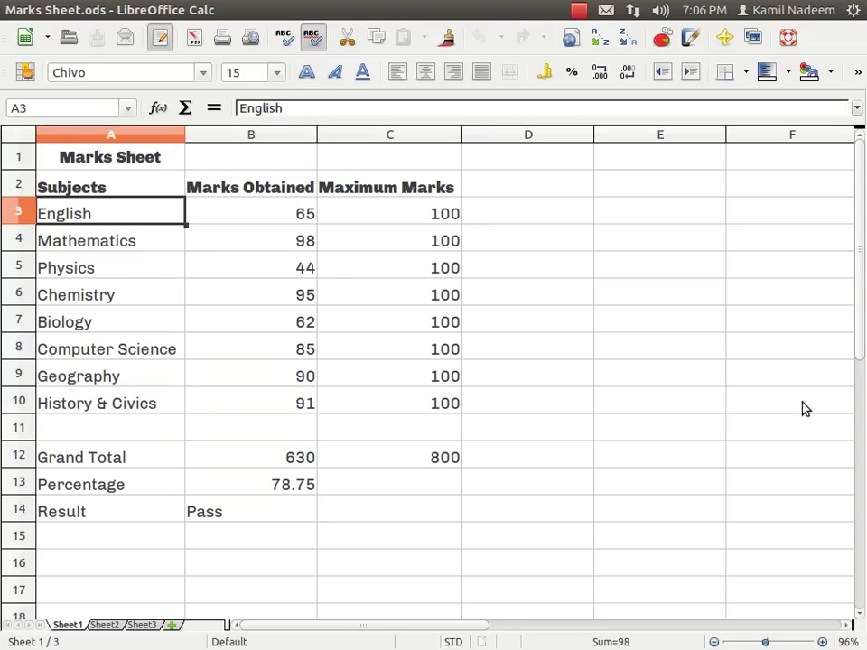
pyautogui.press('Up')
pyautogui.press('Down')
pyautogui.press('Up')
pyautogui.press('Up')
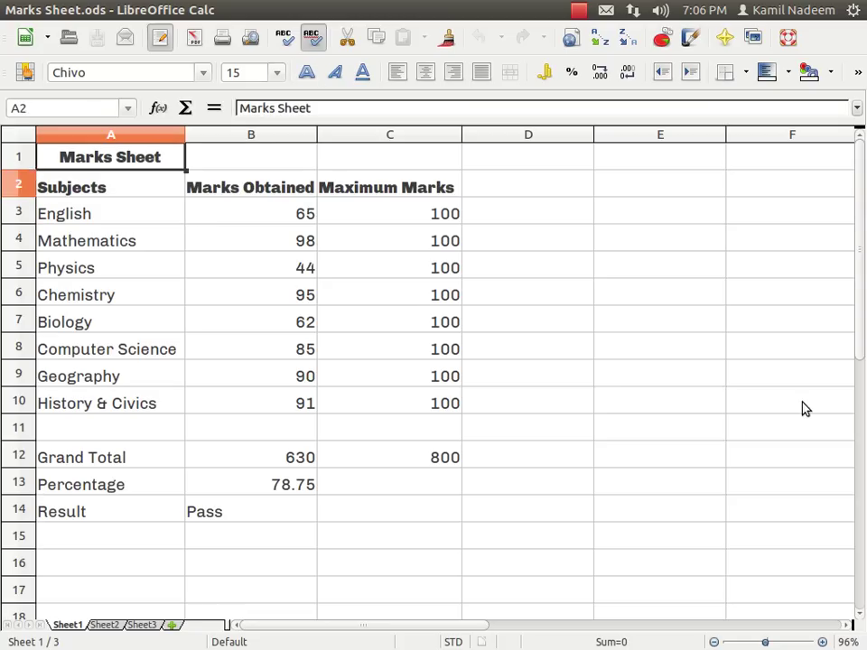
# Select A1:C1 and apply Merge Cells from the HUD search 'merge'.
pyautogui.hotkey('shift', 'Right')
pyautogui.hotkey('shift', 'Right')
pyautogui.hotkey('shift', 'Right')
pyautogui.hotkey('shift', 'Left')
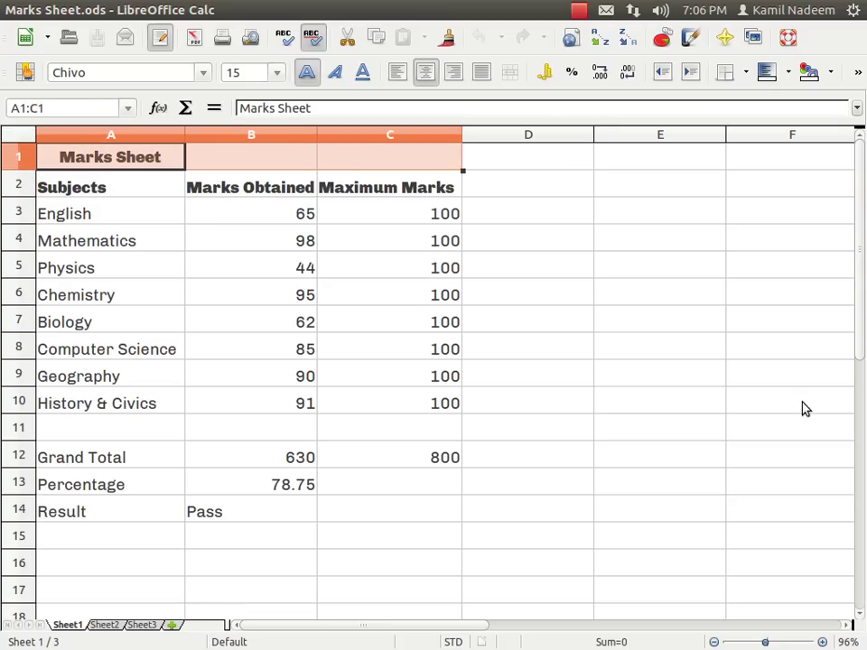
pyautogui.hotkey('shift', 'Left')
pyautogui.hotkey('shift', 'Right')
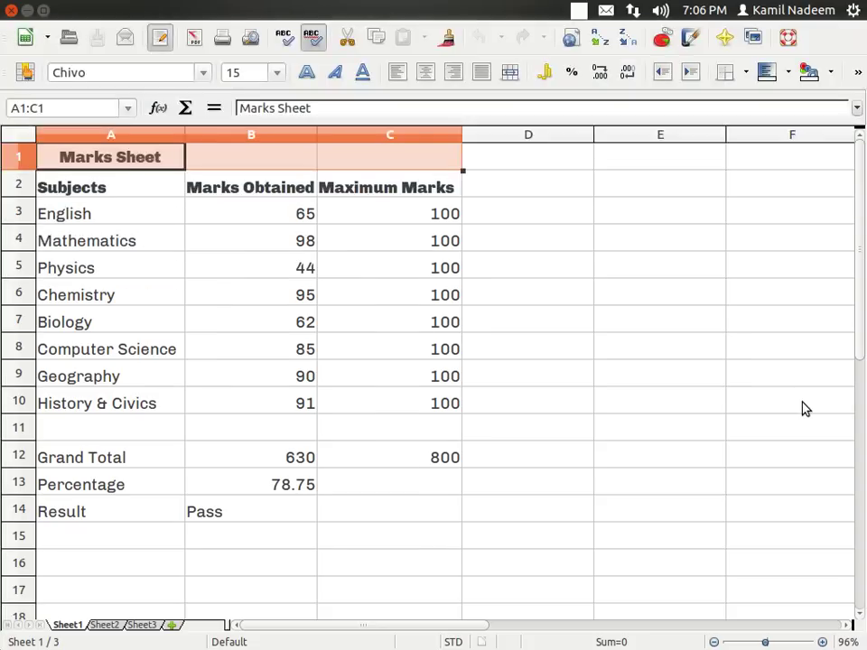
pyautogui.press('alt')
pyautogui.write('mark')
pyautogui.press('BackSpace')
pyautogui.press('BackSpace')
pyautogui.press('BackSpace')
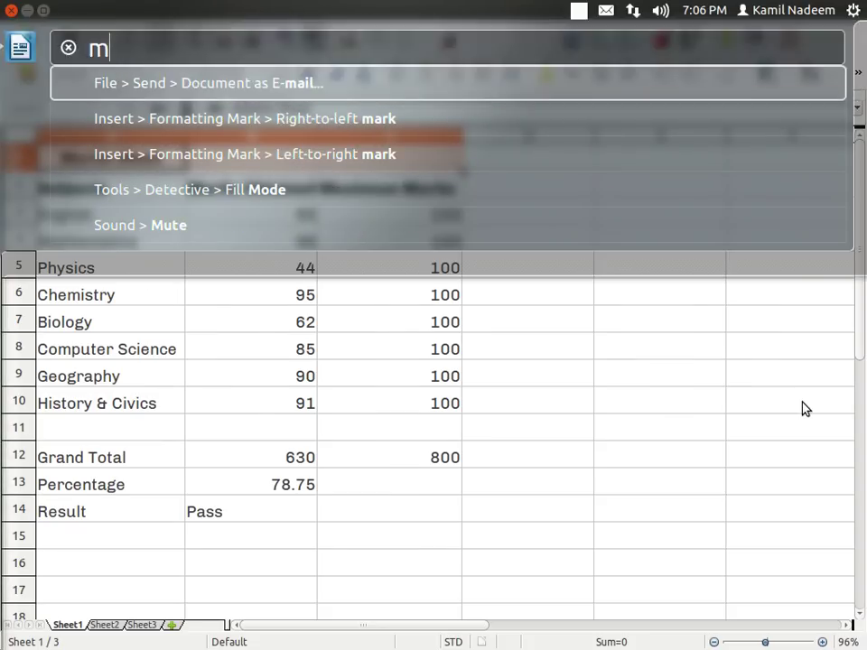
pyautogui.write('erge')
pyautogui.press('Return')
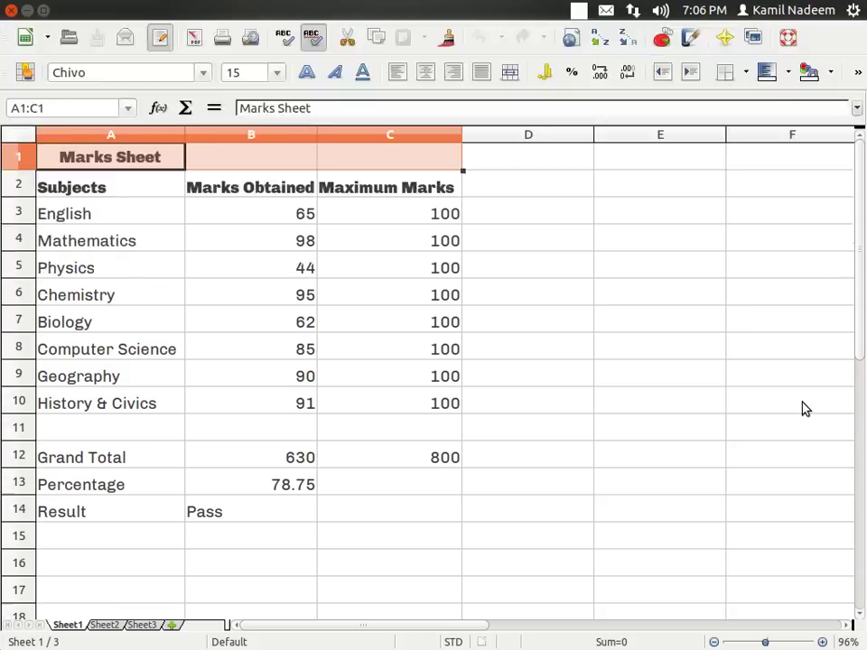
# Move down column A's subjects to the 78.75 percentage in B13.
pyautogui.press('Down')
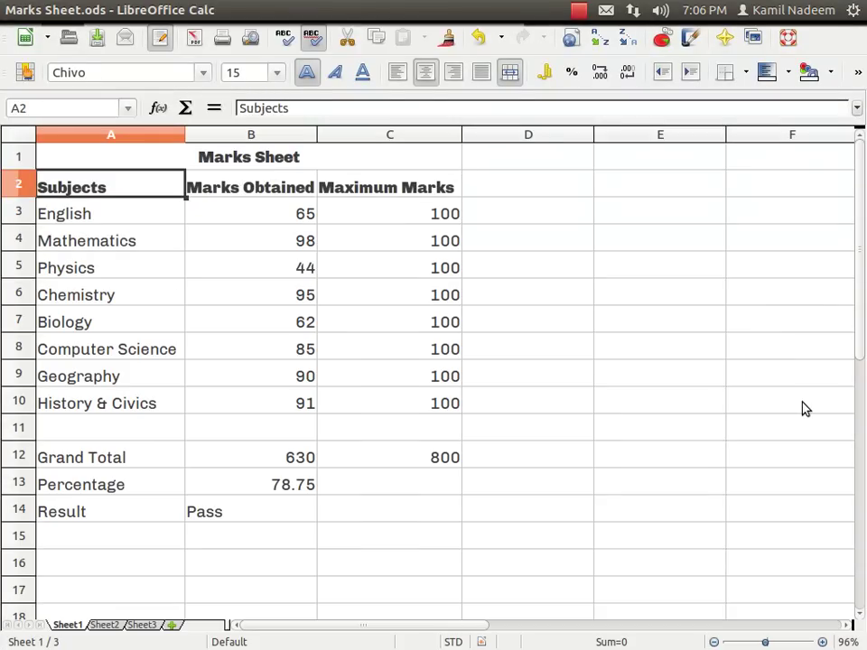
pyautogui.press('Down')
pyautogui.press('Down')
pyautogui.press('Down')
pyautogui.press('Down')
pyautogui.press('Down')
pyautogui.press('Down')
pyautogui.press('Down')
pyautogui.press('Down')
pyautogui.press('Down')
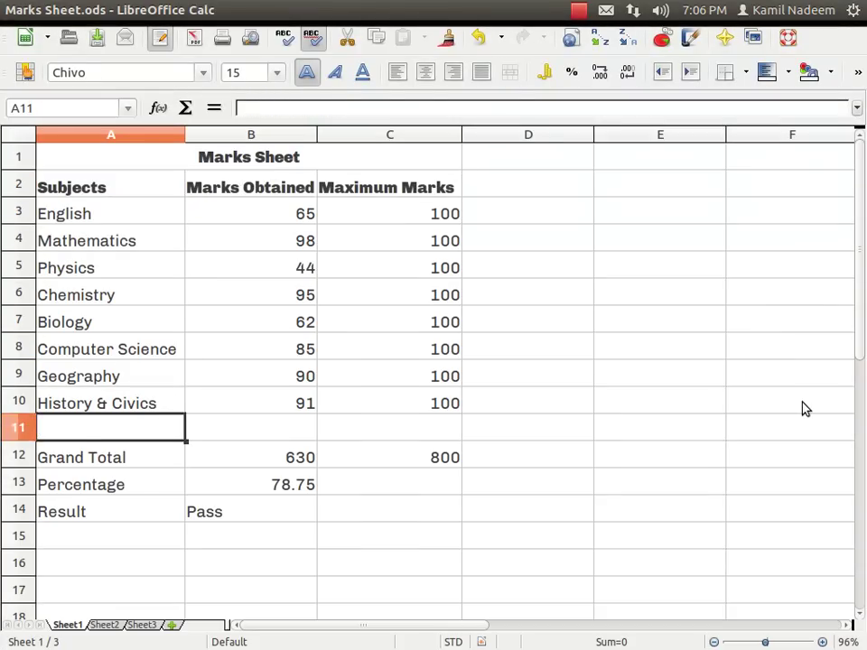
pyautogui.press('Down')
pyautogui.press('Down')
pyautogui.press('Right')
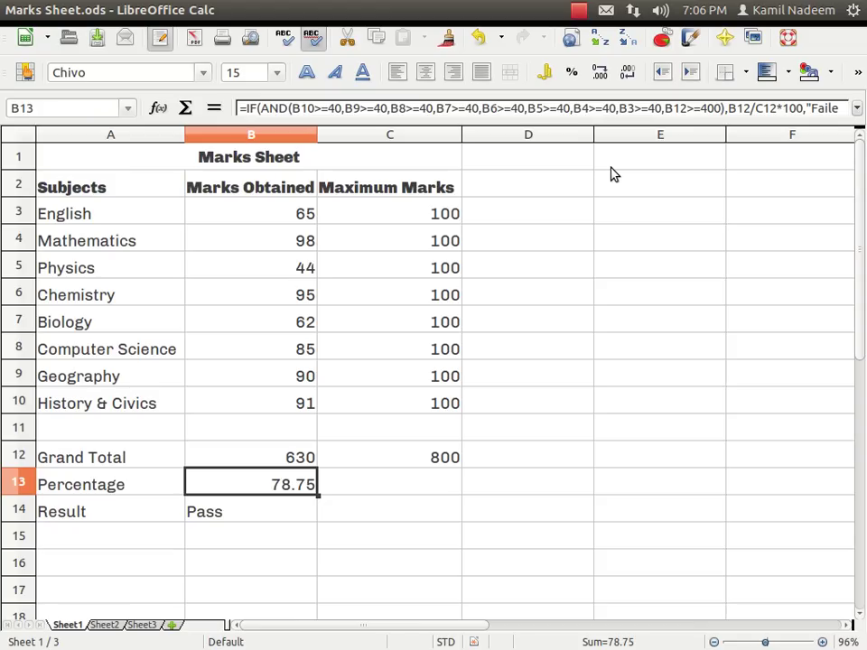
pyautogui.press('Up')
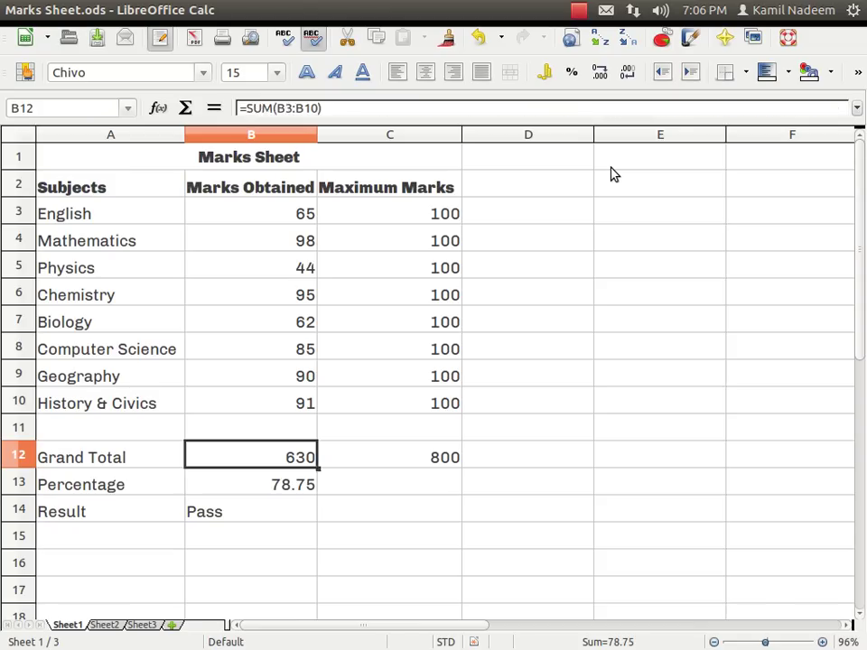
pyautogui.press('Up')
pyautogui.press('Up')
pyautogui.press('Up')
pyautogui.press('Up')
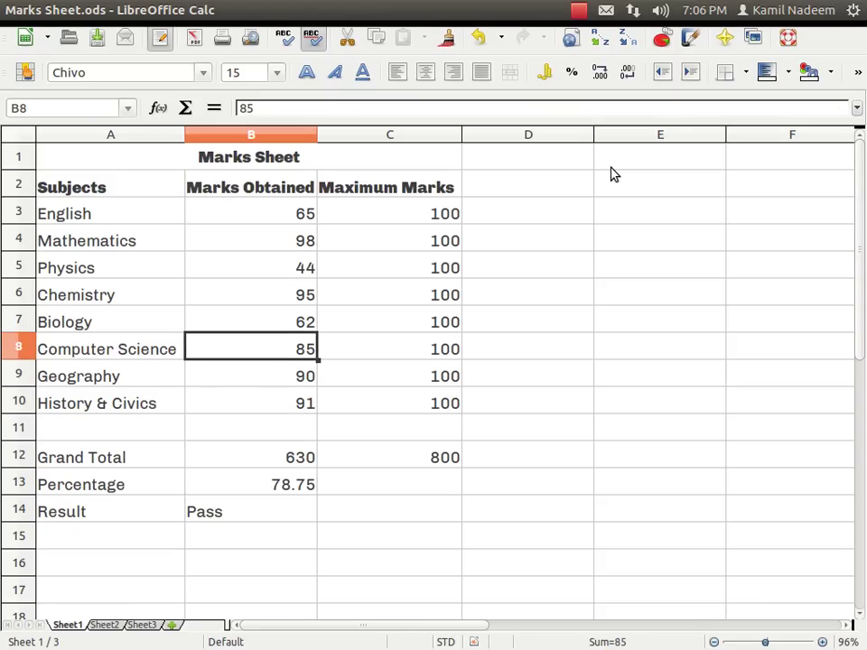
pyautogui.press('Up')
pyautogui.press('Up')
pyautogui.press('Up')
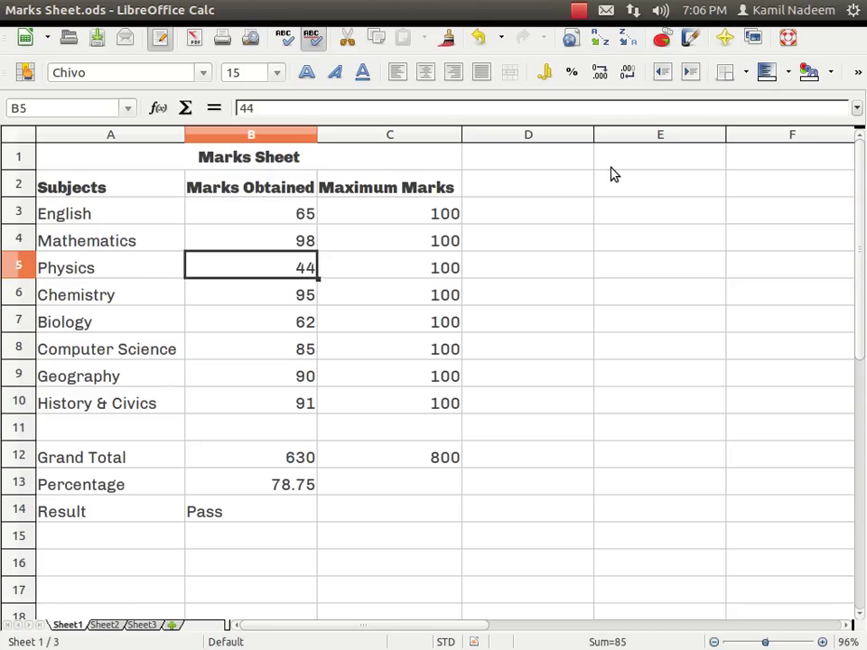
pyautogui.press('Up')
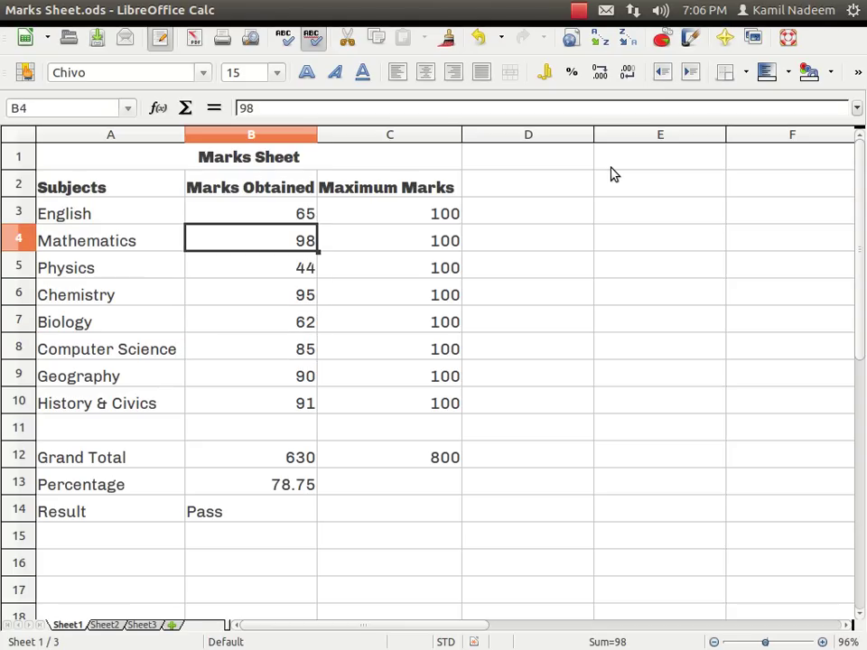